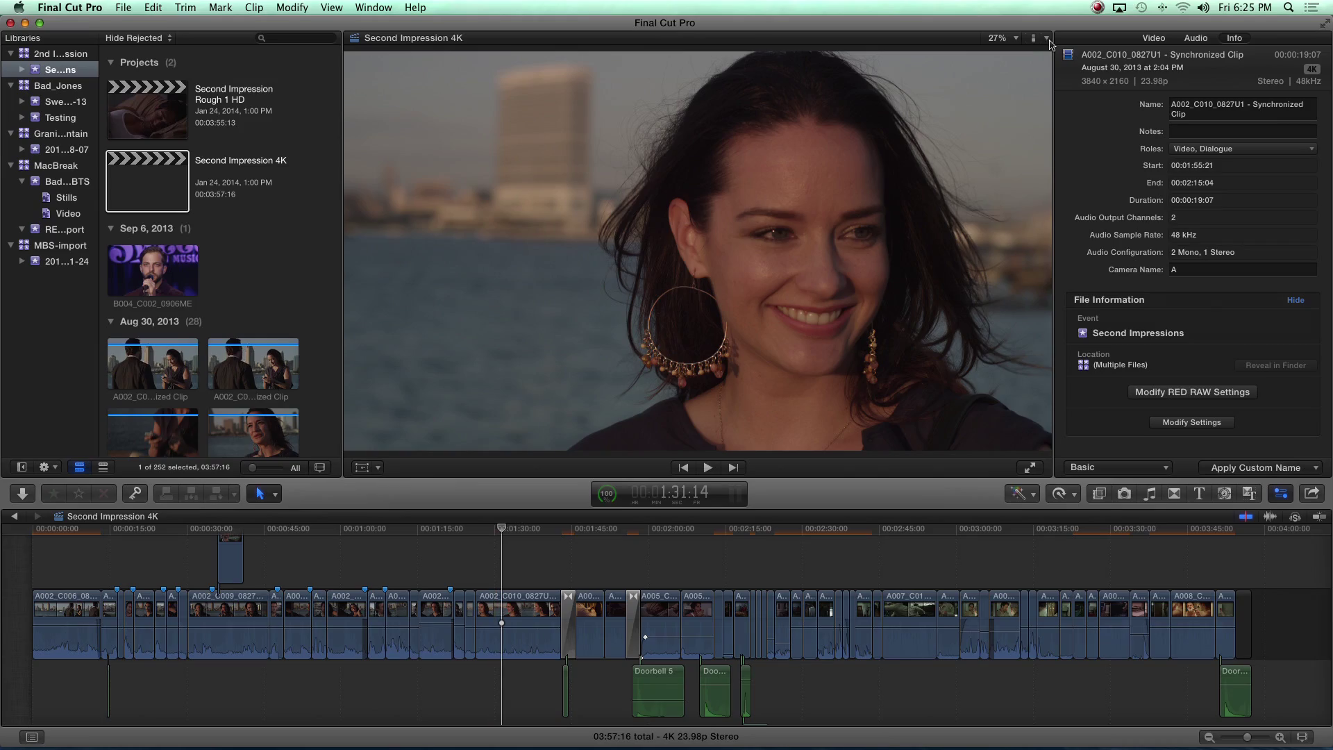
Change the viewer's Quality setting from Better Performance to Better Quality.
{"action": "left_click", "coordinate": [1046, 39]}
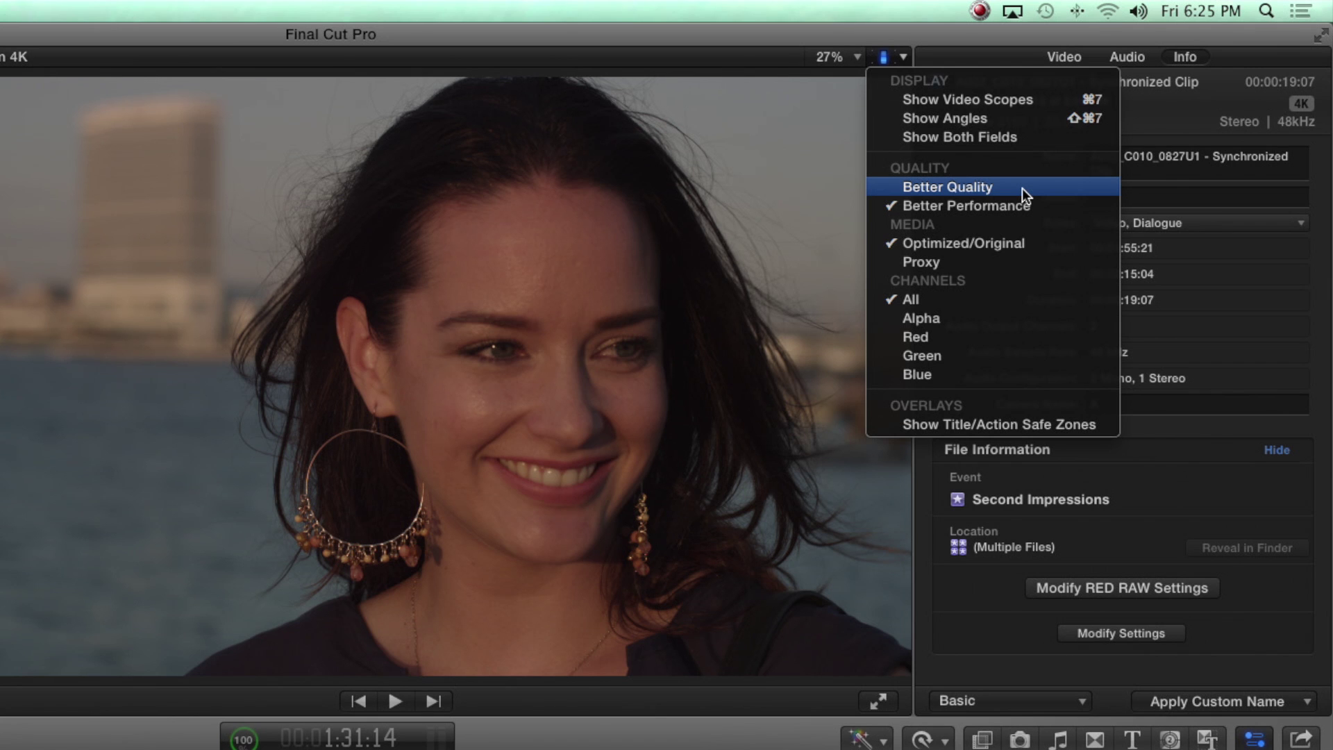
{"action": "left_click", "coordinate": [1022, 188]}
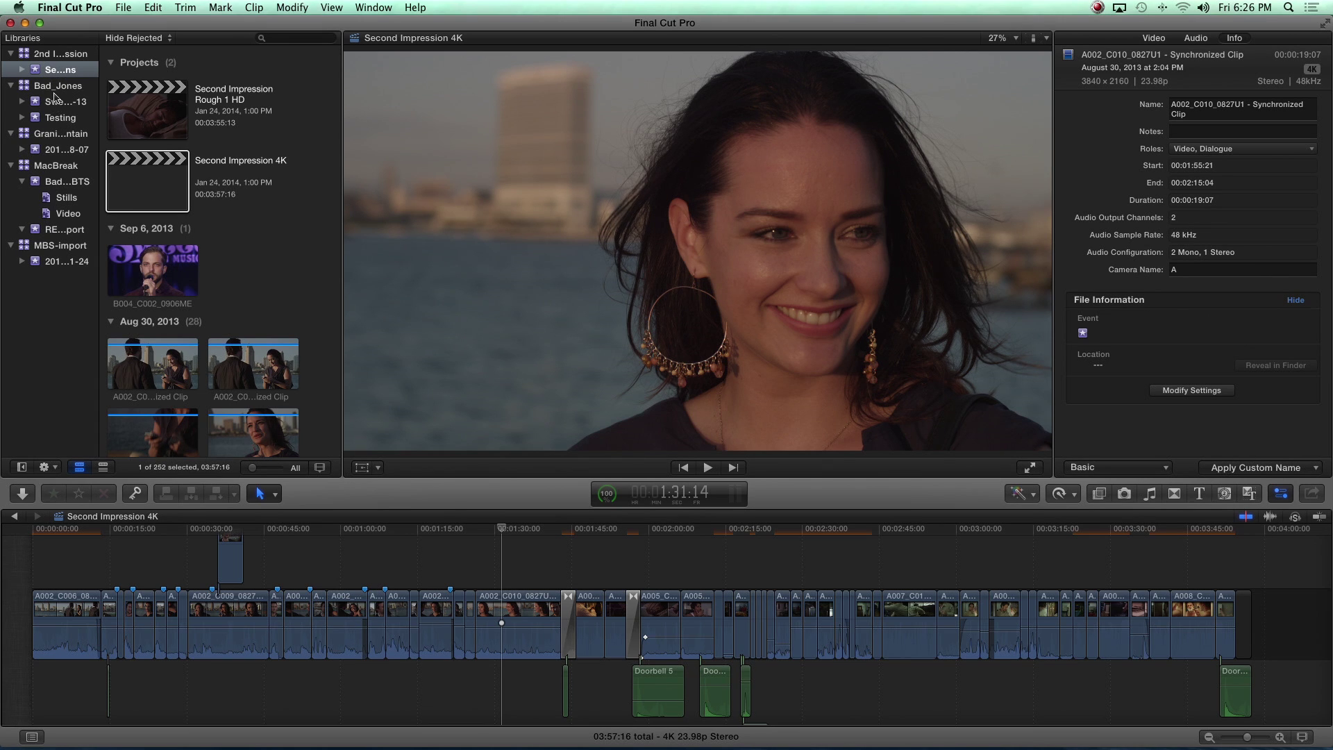
Open Soul Pie Red only 4K from the Sweetwater 9-6-13 event and show the Angle Viewer.
{"action": "left_click", "coordinate": [55, 103]}
{"action": "scroll", "coordinate": [221, 132], "scroll_direction": "down", "scroll_amount": 5}
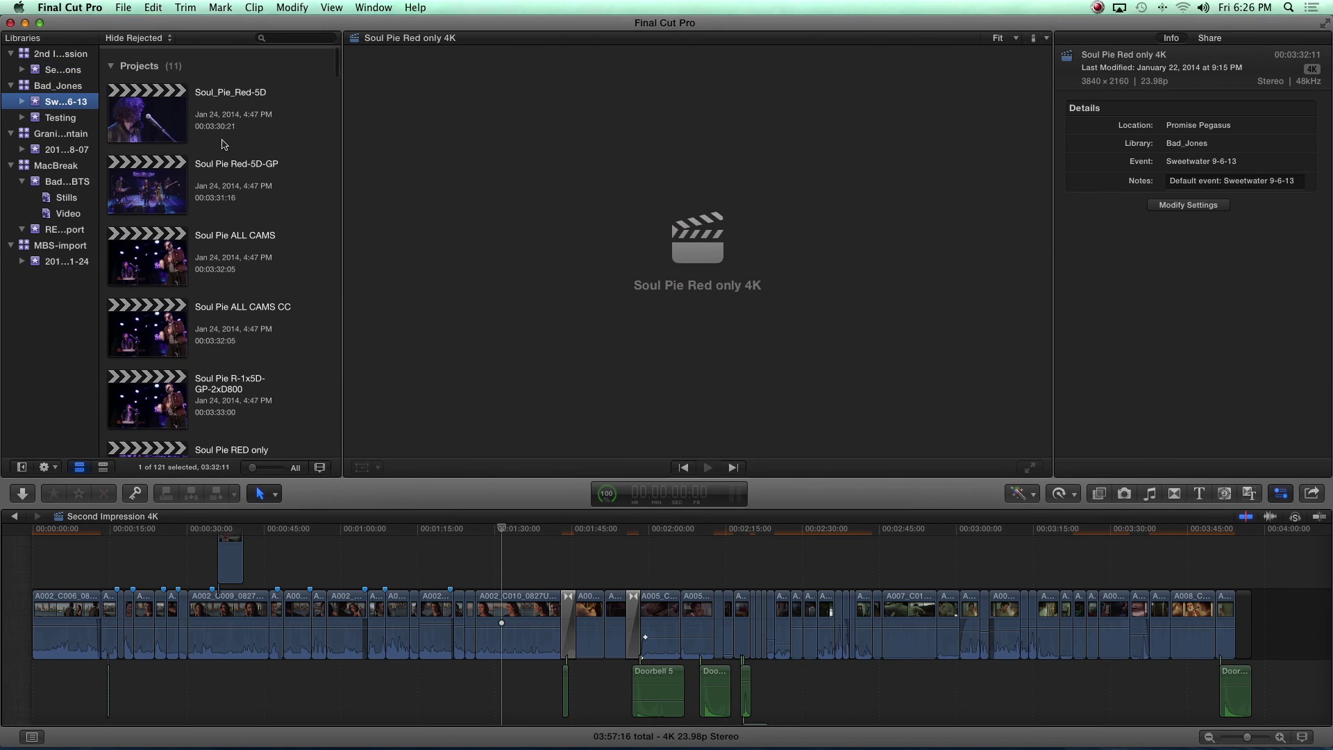
{"action": "scroll", "coordinate": [222, 143], "scroll_direction": "down", "scroll_amount": 4}
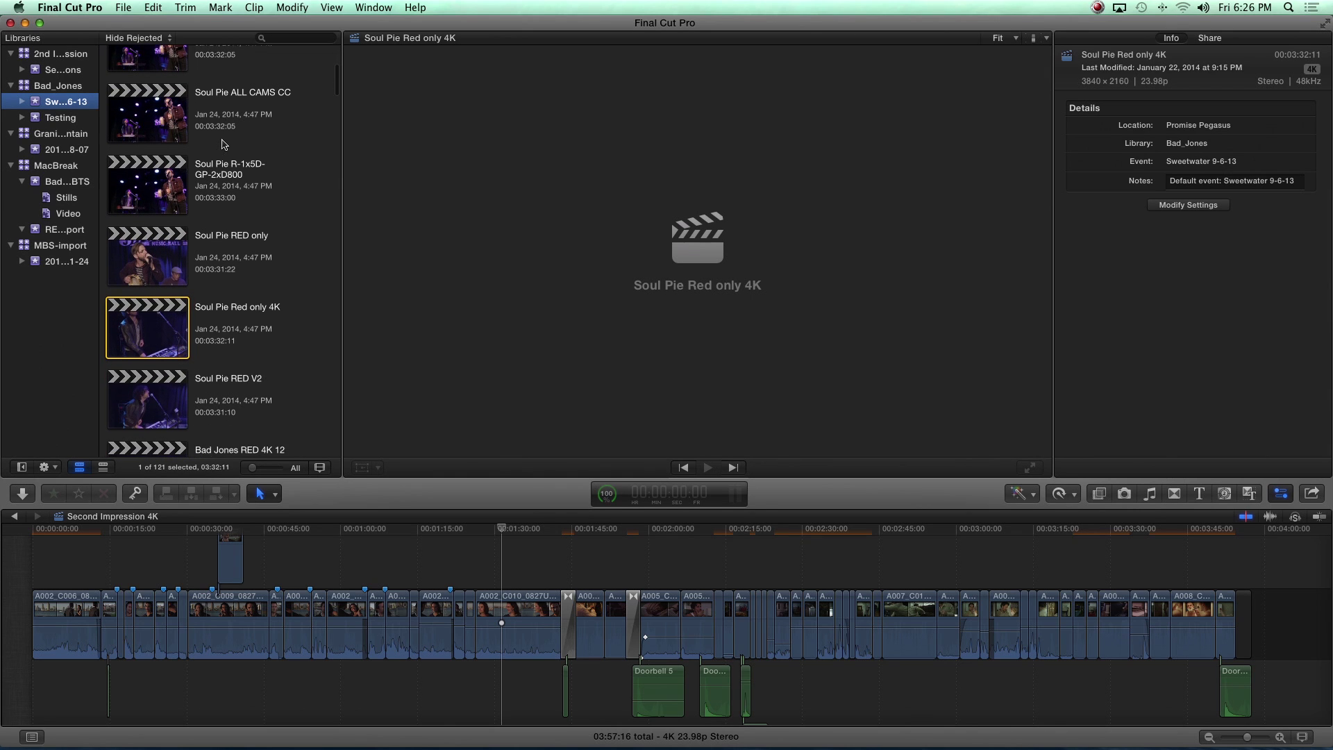
{"action": "double_click", "coordinate": [162, 299]}
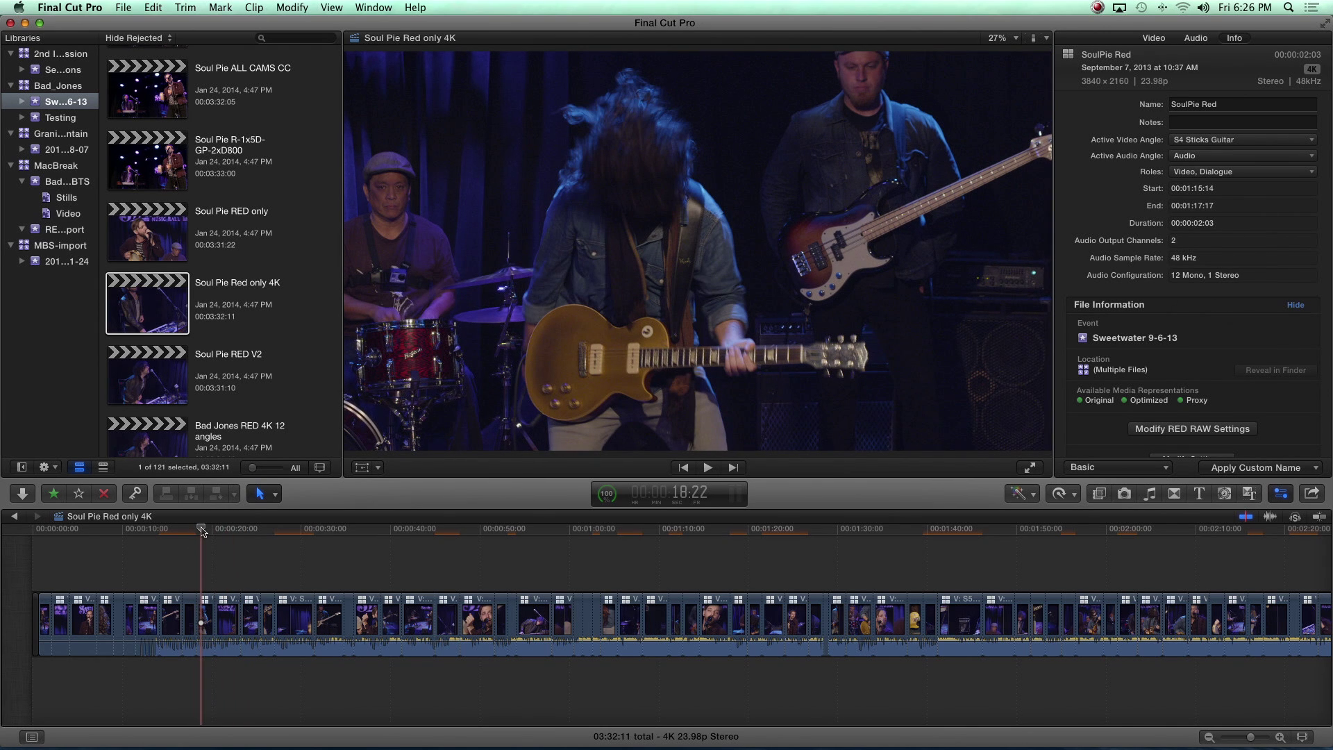
{"action": "key", "text": "super+shift+7"}
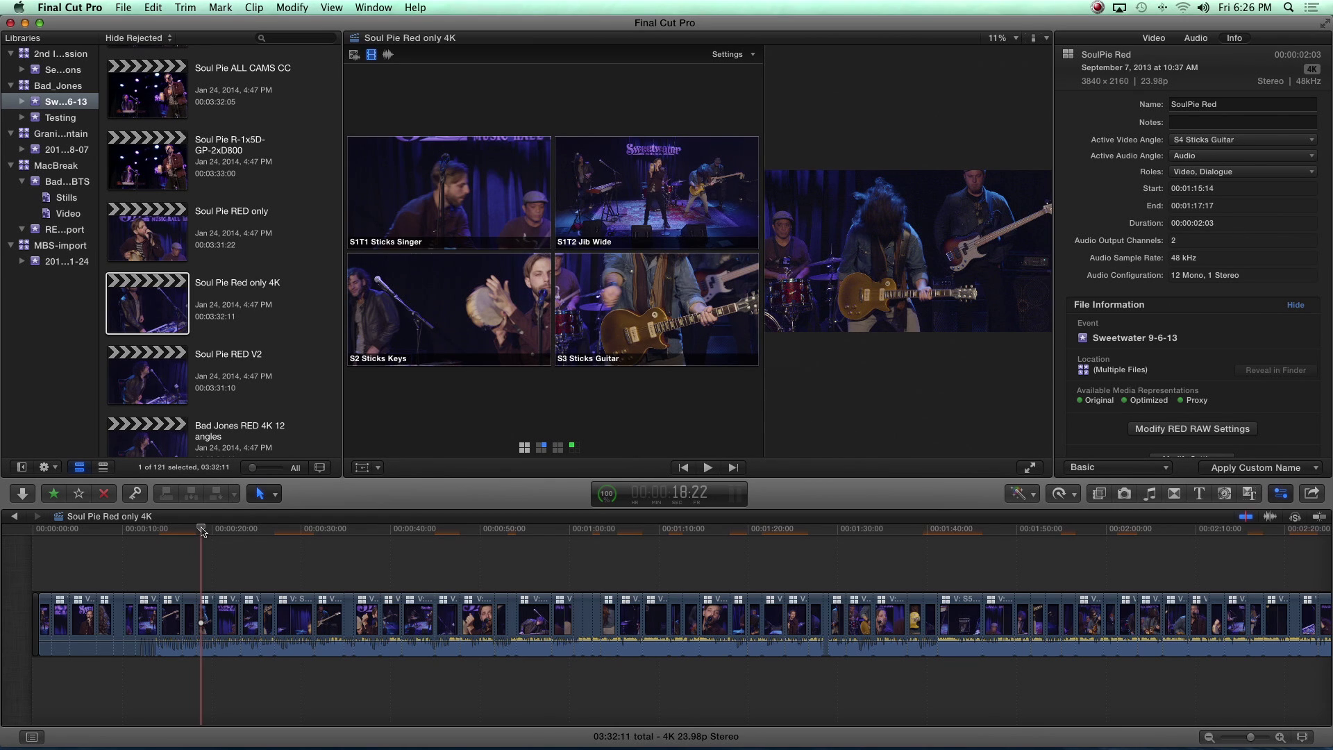
Scrub the timeline to about 25, 38, 50 and 57 seconds to preview the angles.
{"action": "left_click_drag", "start_coordinate": [206, 531], "coordinate": [232, 531]}
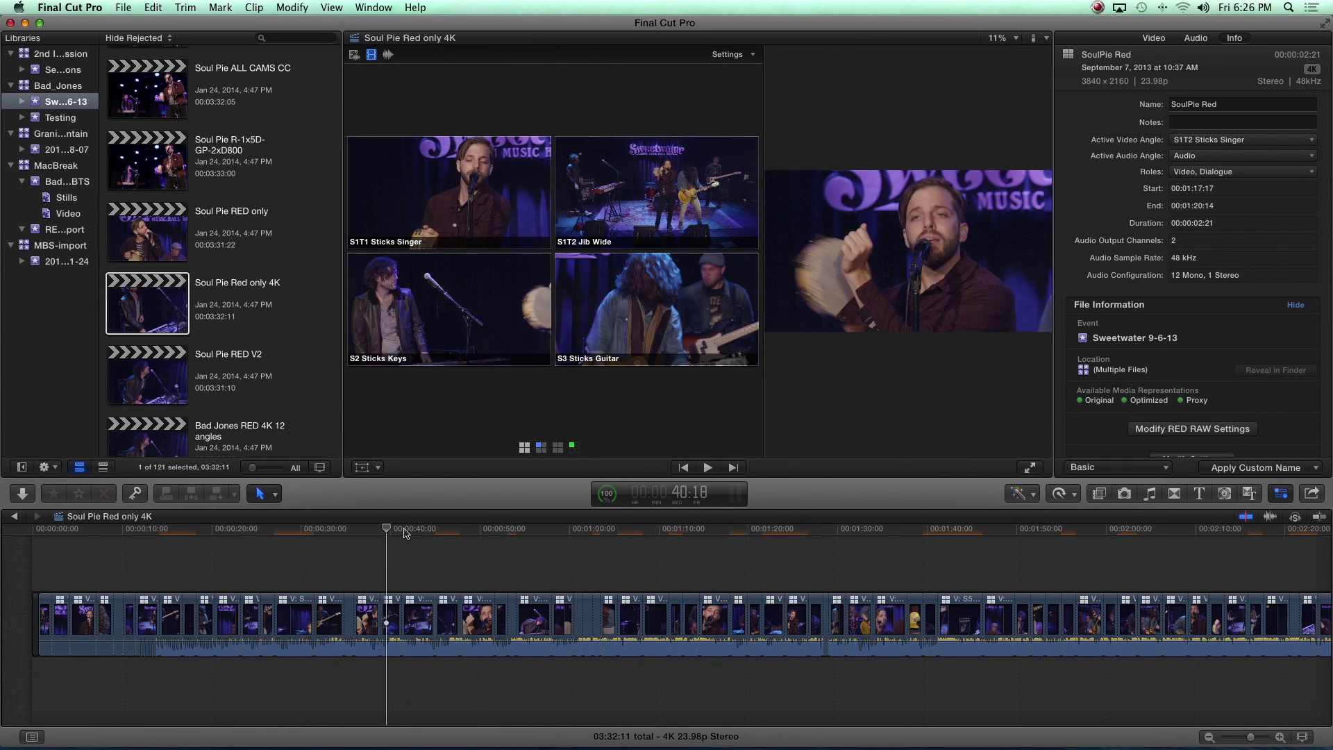
{"action": "left_click_drag", "start_coordinate": [360, 530], "coordinate": [258, 531]}
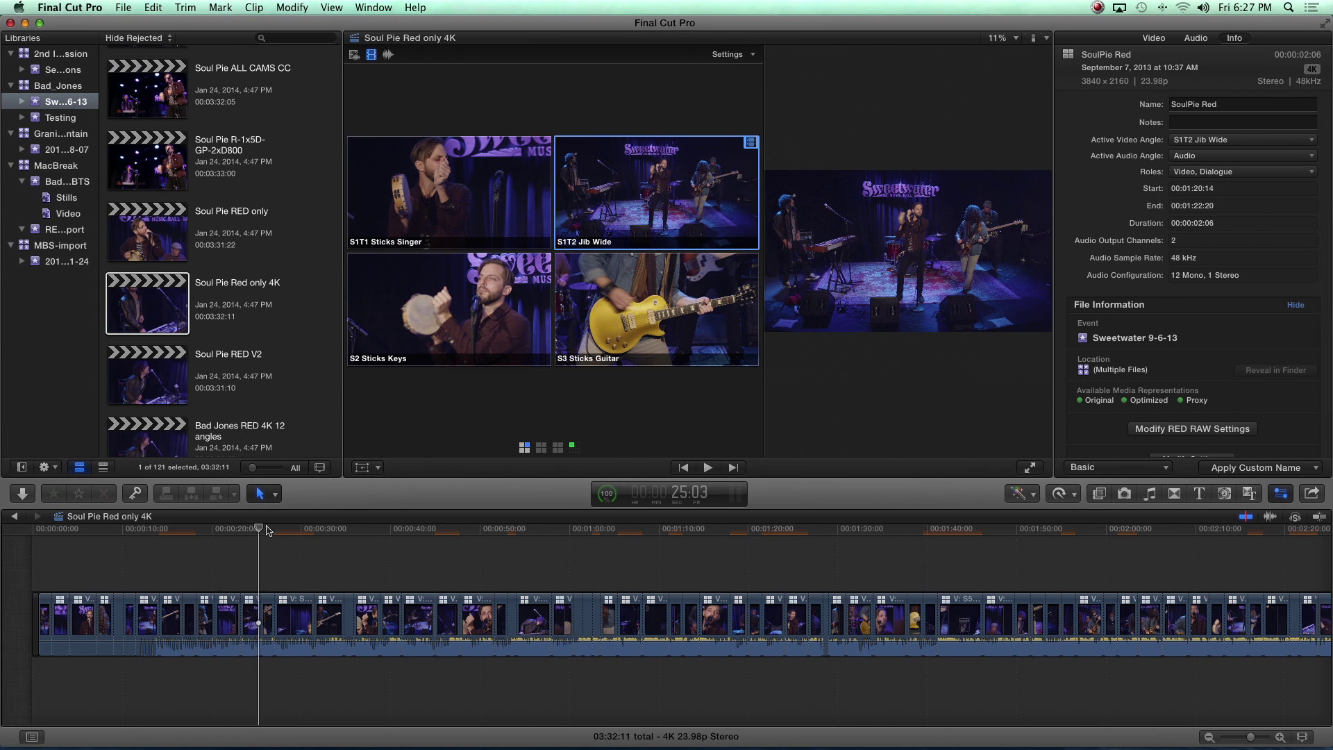
{"action": "mouse_move", "coordinate": [269, 531]}
{"action": "left_mouse_down"}
{"action": "mouse_move", "coordinate": [378, 532]}
{"action": "mouse_move", "coordinate": [246, 534]}
{"action": "left_mouse_up"}
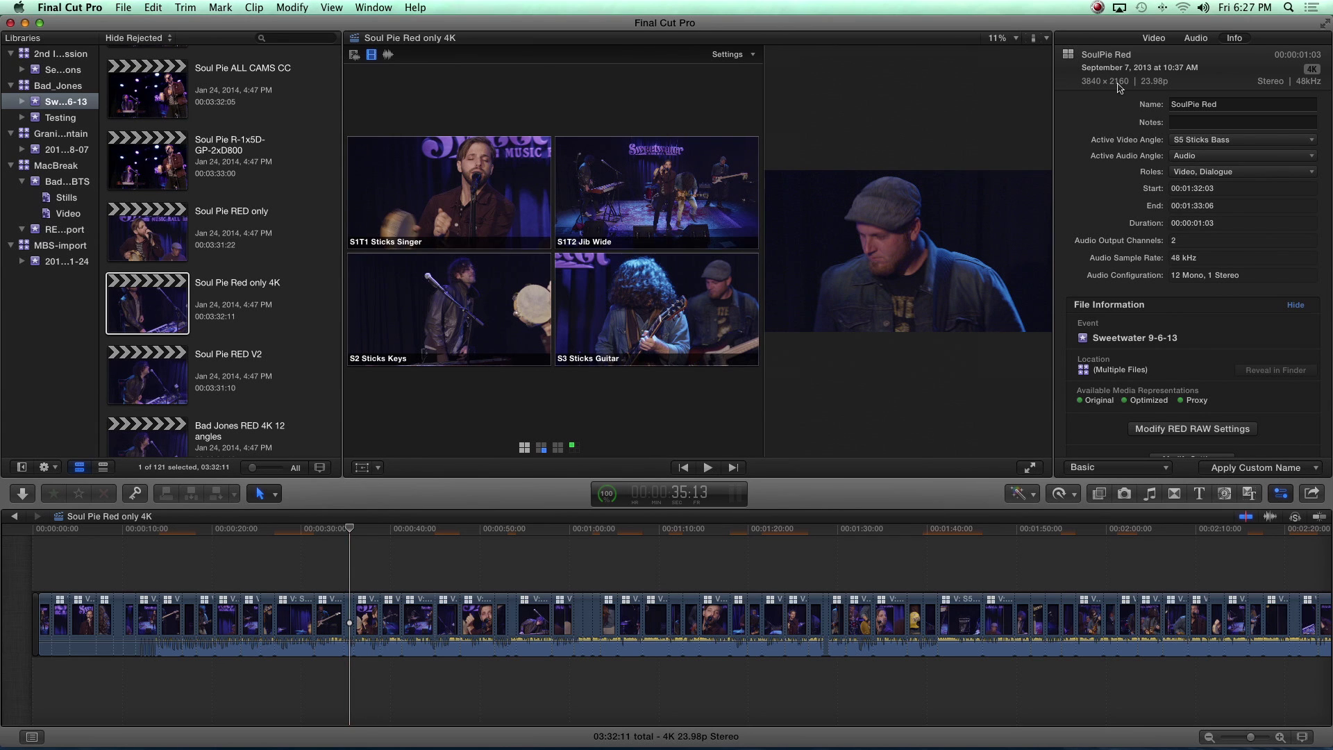
{"action": "left_click", "coordinate": [483, 548]}
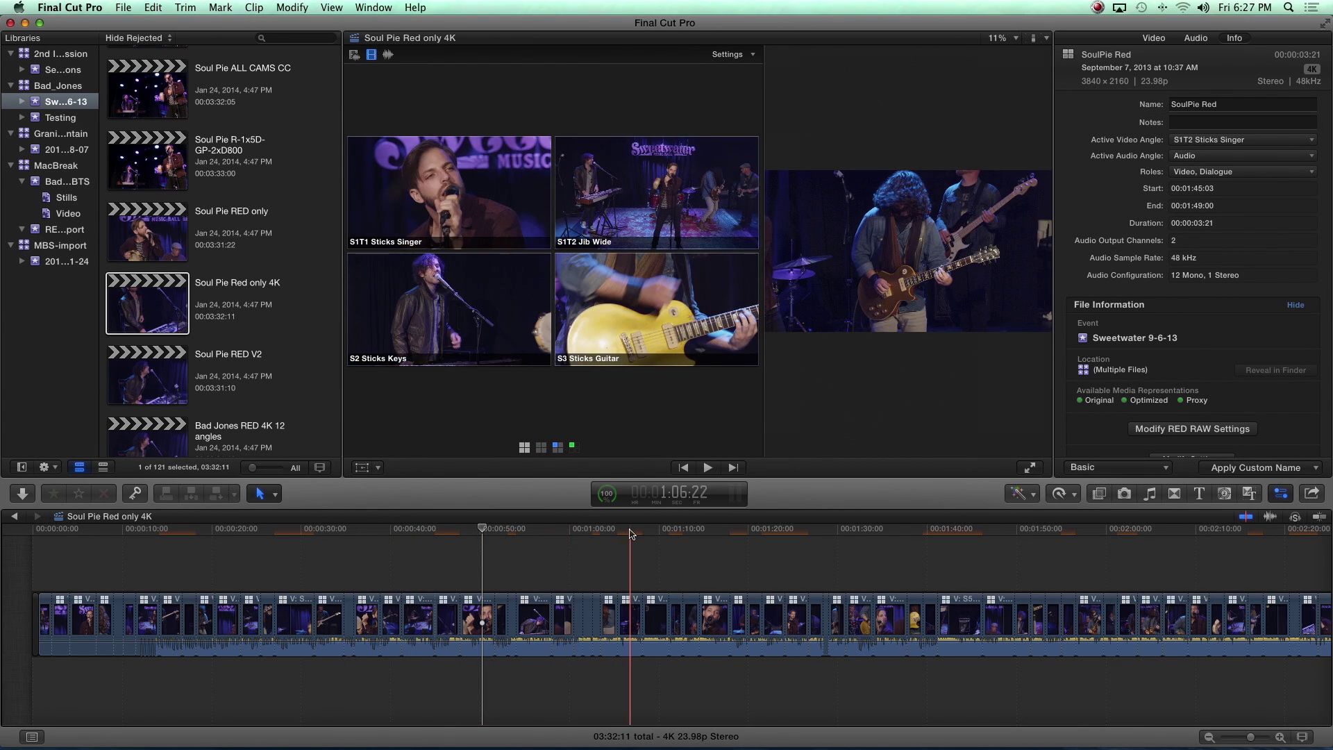
{"action": "left_click", "coordinate": [548, 531]}
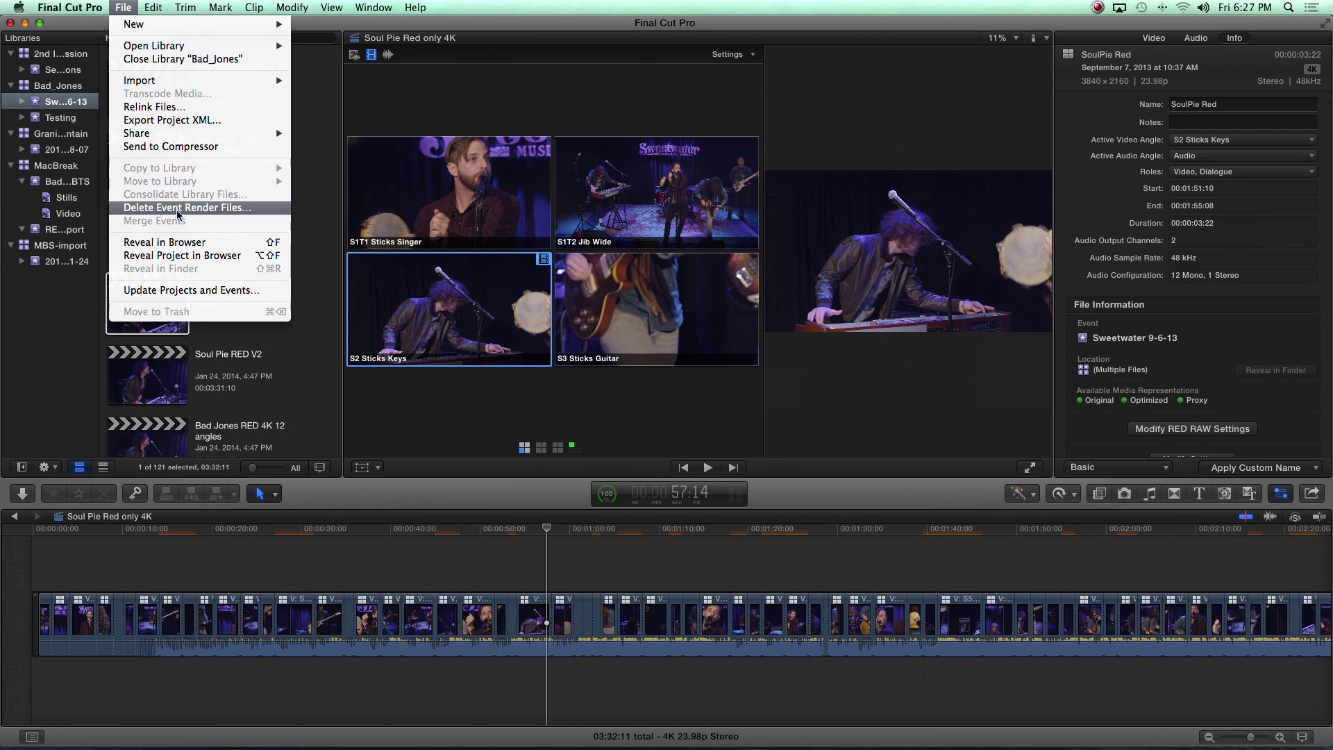
Select the Bad_Jones library and check its File menu without choosing a command.
{"action": "left_click", "coordinate": [40, 194]}
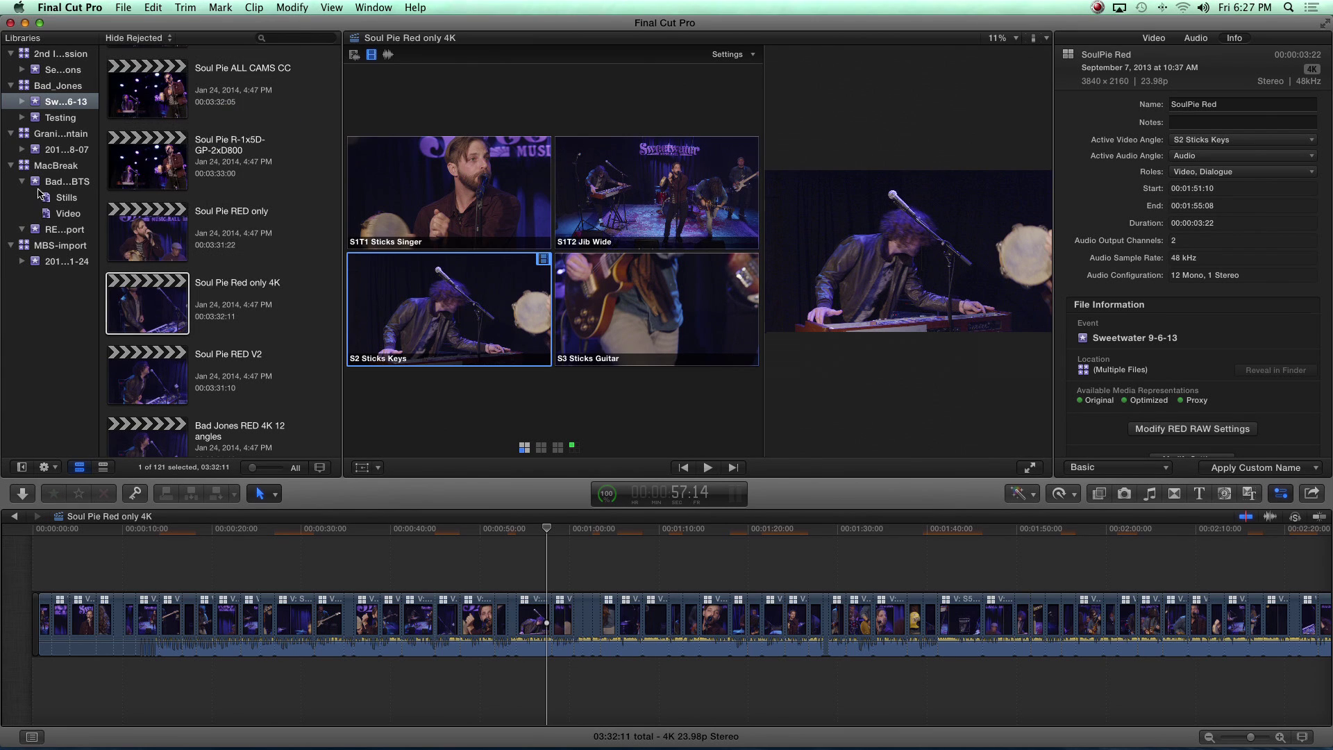
{"action": "left_click", "coordinate": [59, 86]}
{"action": "left_click", "coordinate": [124, 8]}
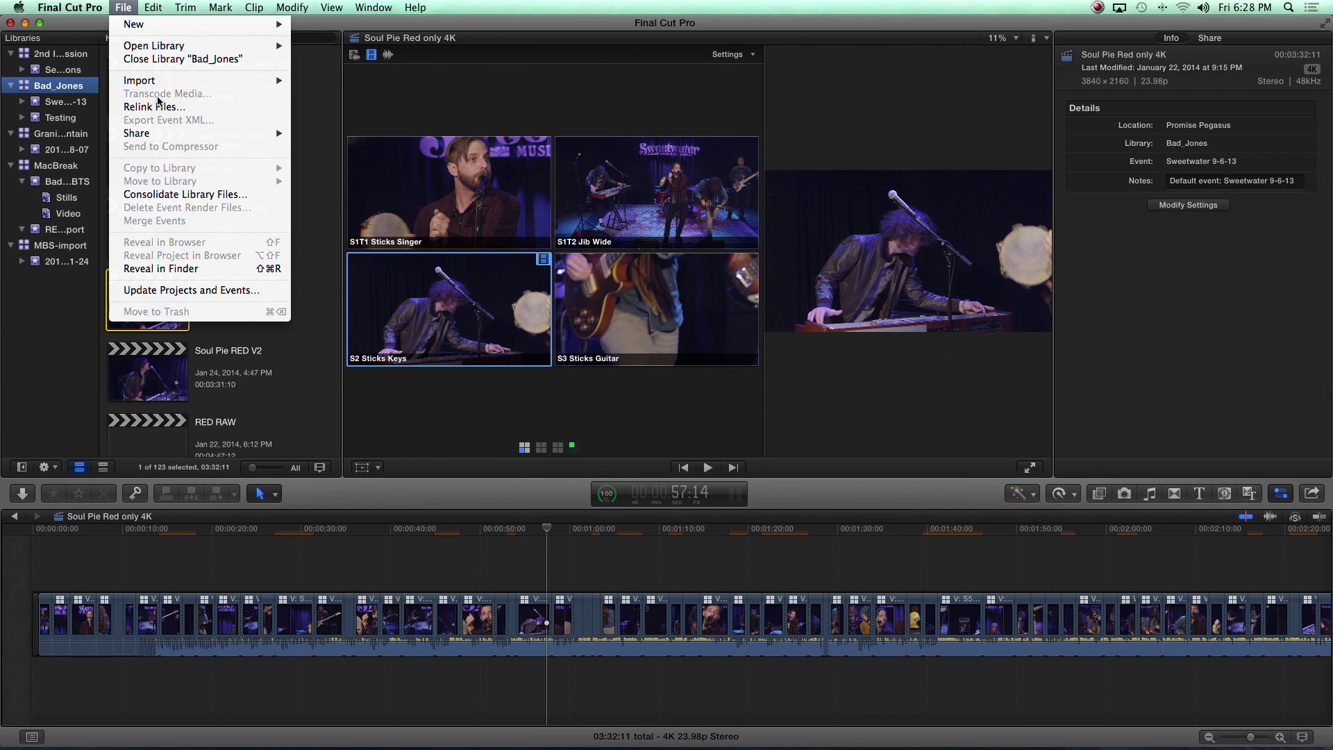
{"action": "left_click", "coordinate": [62, 96]}
Select the Sweetwater event, check its File menu, and open the viewer's View options.
{"action": "left_click", "coordinate": [64, 102]}
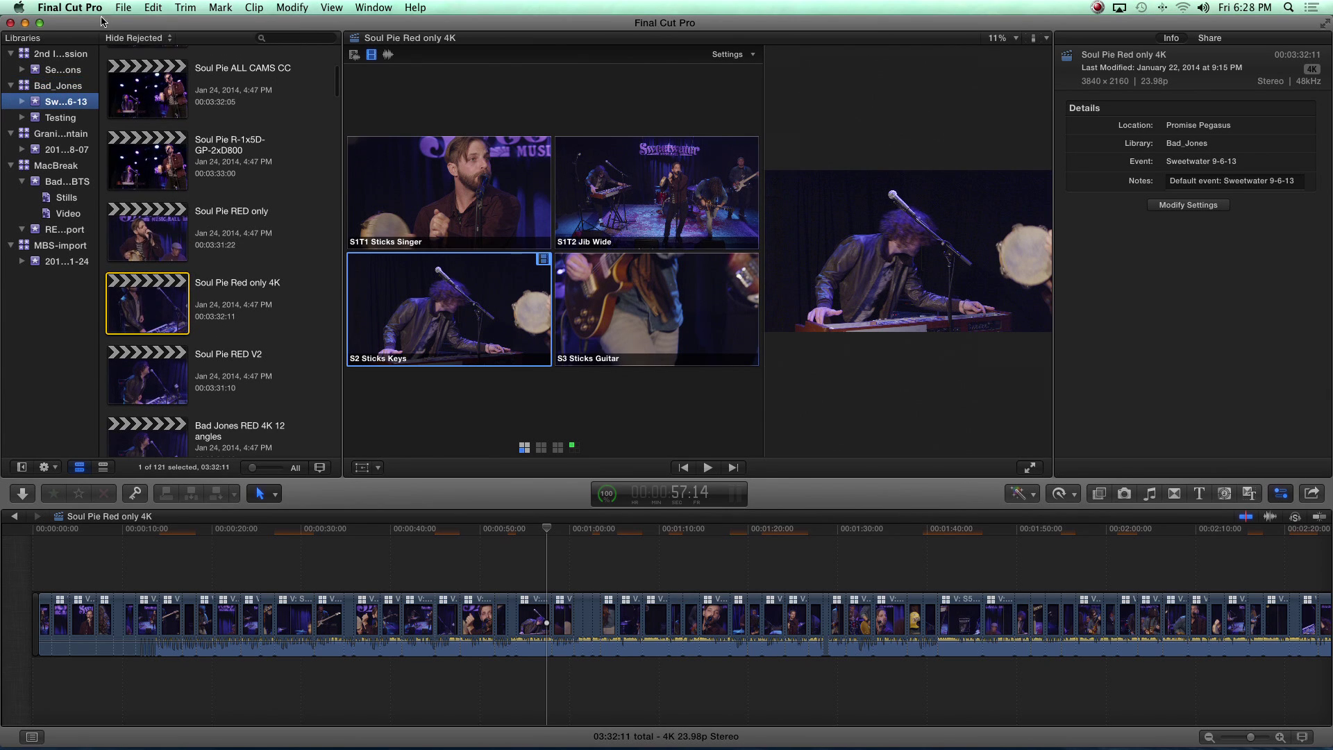
{"action": "left_click", "coordinate": [121, 8]}
{"action": "left_click", "coordinate": [153, 99]}
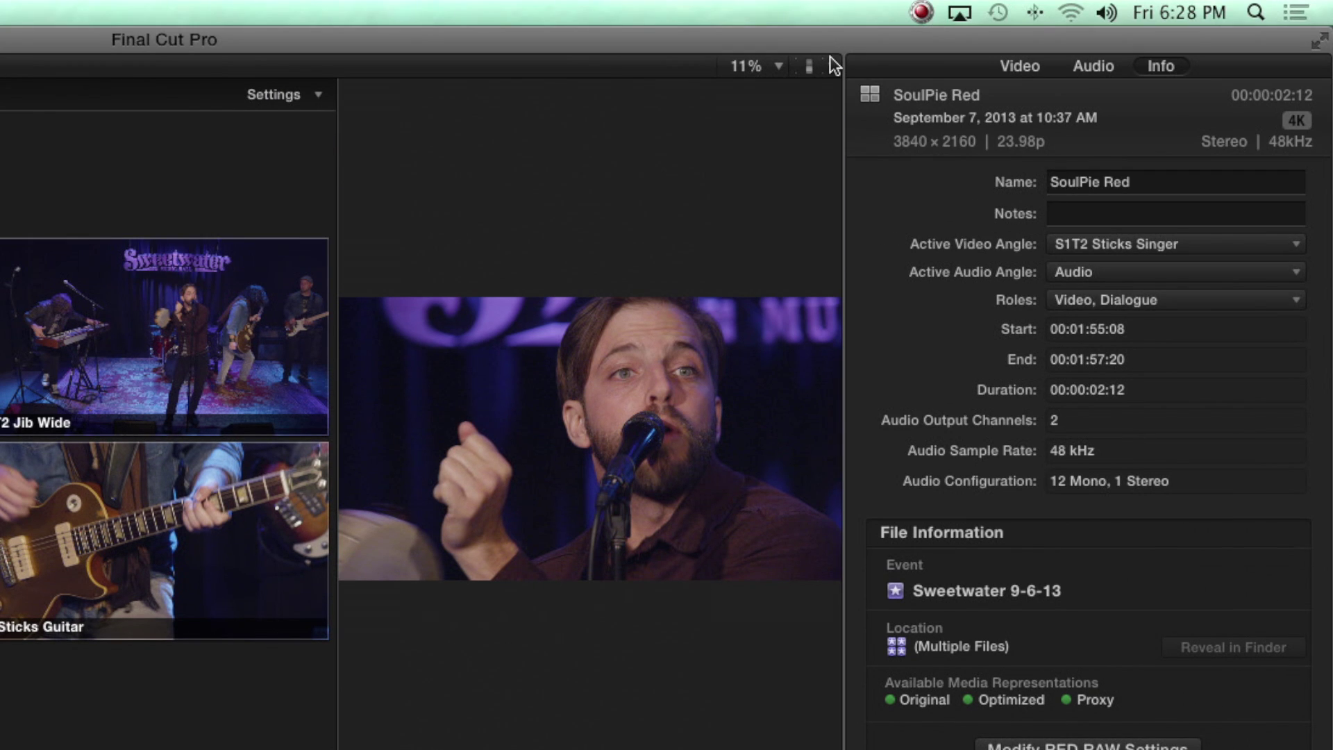
{"action": "left_click", "coordinate": [831, 59]}
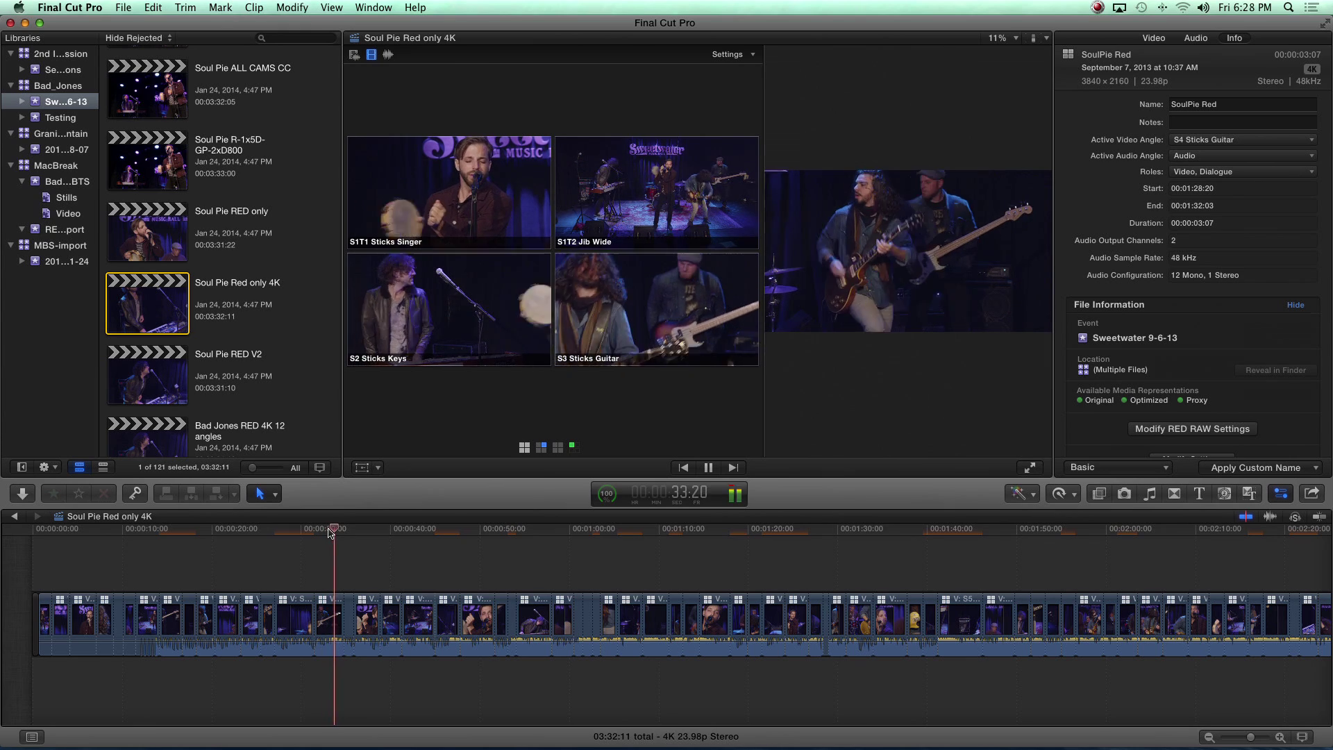
Raise the volume and cut live to S1T2 Jib Wide, then the keyboard player angle.
{"action": "key", "text": "XF86AudioRaiseVolume"}
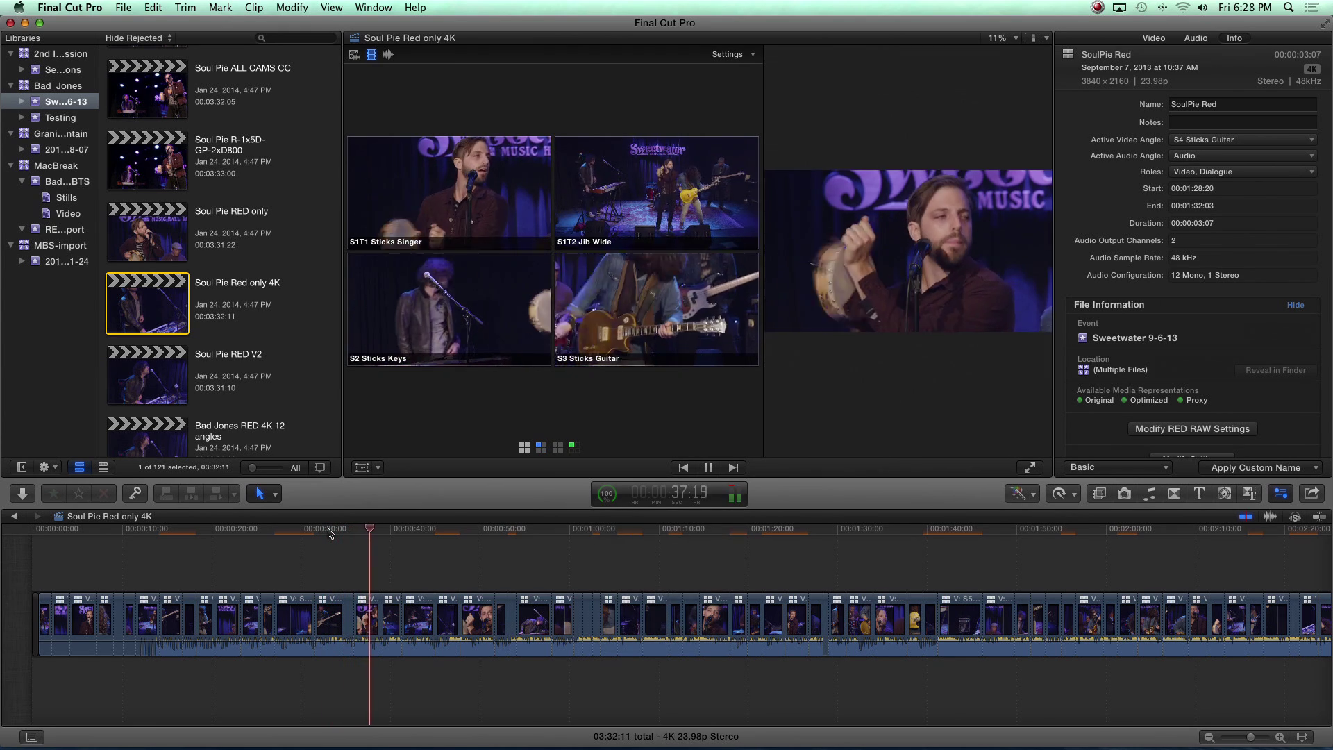
{"action": "key", "text": "2"}
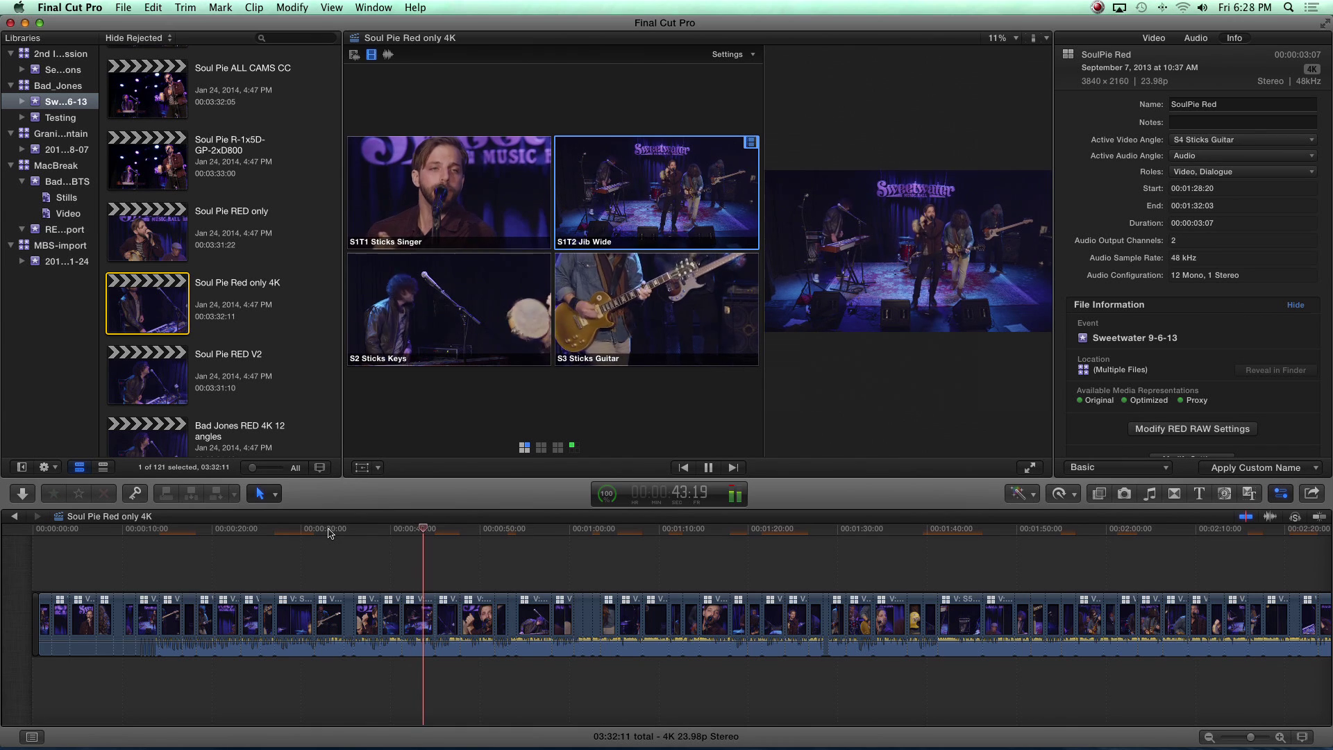
{"action": "key", "text": "3"}
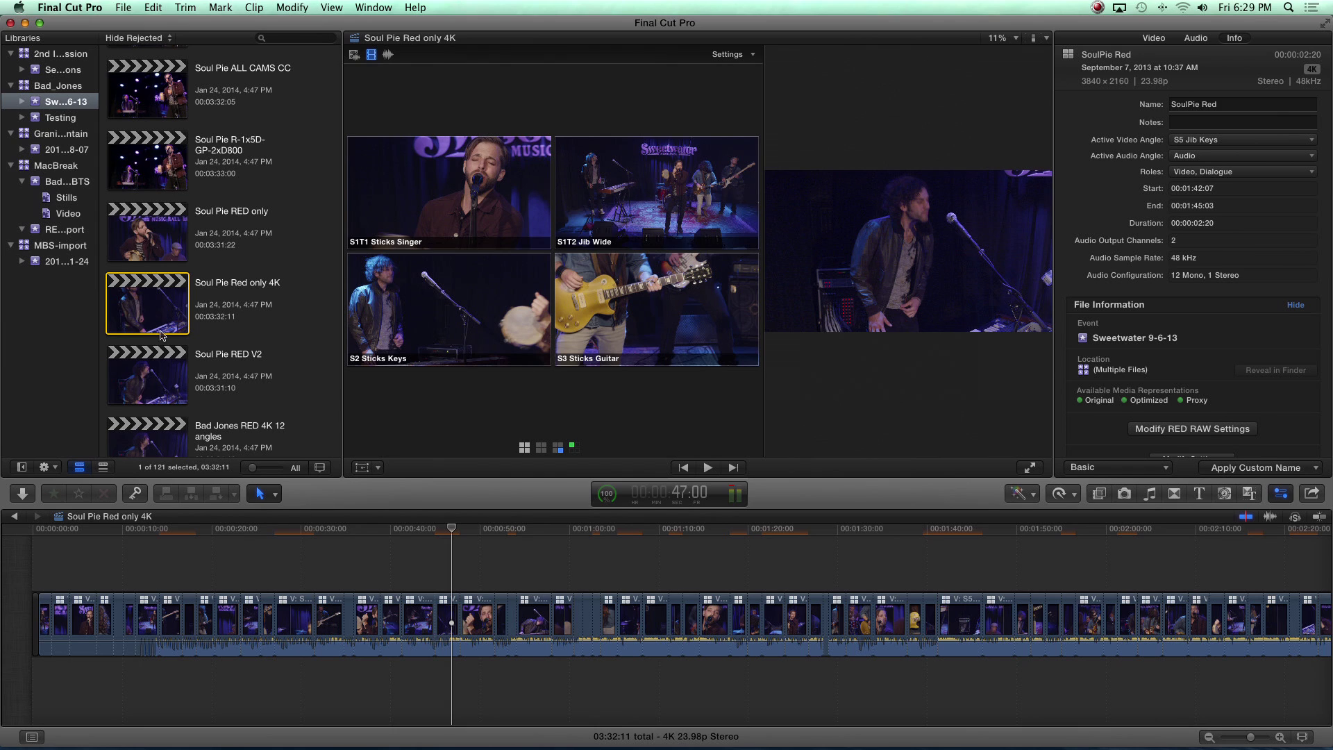
{"action": "scroll", "coordinate": [161, 334], "scroll_direction": "down", "scroll_amount": 3}
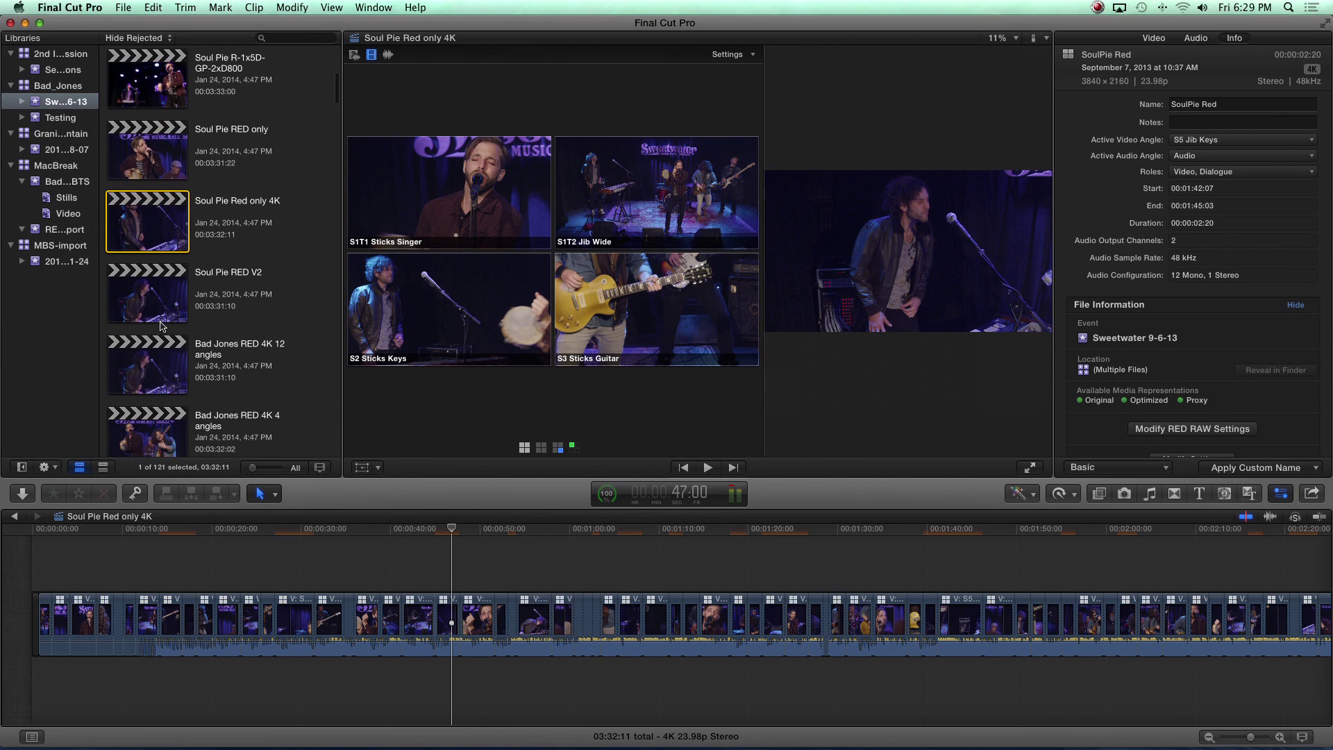
{"action": "scroll", "coordinate": [161, 325], "scroll_direction": "down", "scroll_amount": 6}
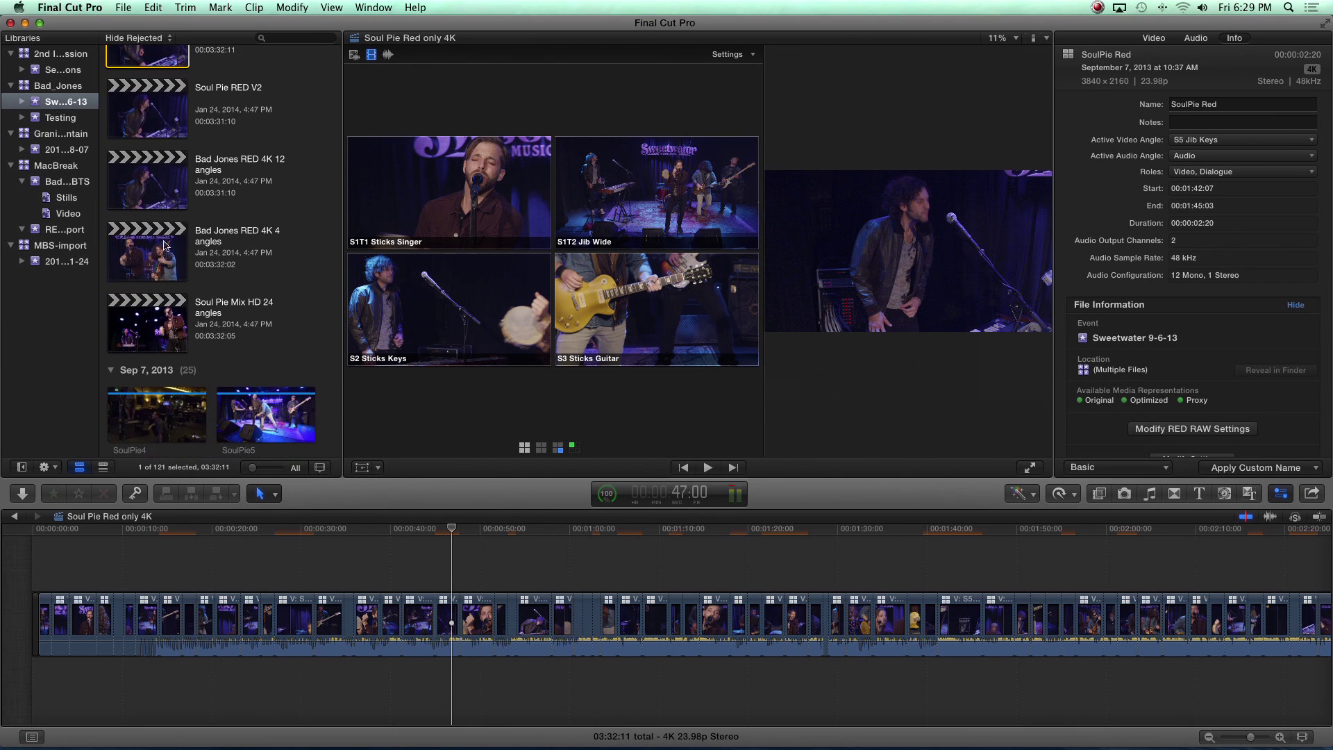
Open Bad Jones RED 4K 4 angles and play it from about 42 seconds.
{"action": "double_click", "coordinate": [159, 259]}
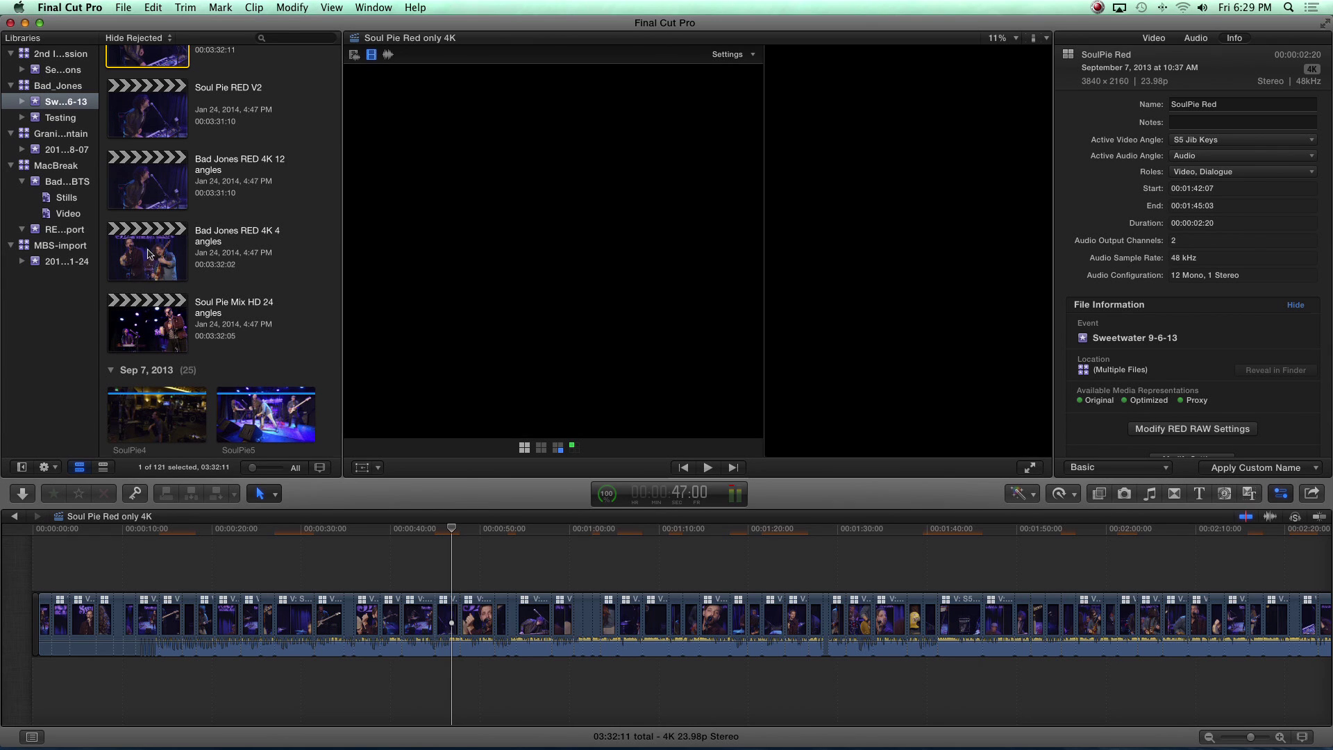
{"action": "left_click_drag", "start_coordinate": [457, 536], "coordinate": [397, 534]}
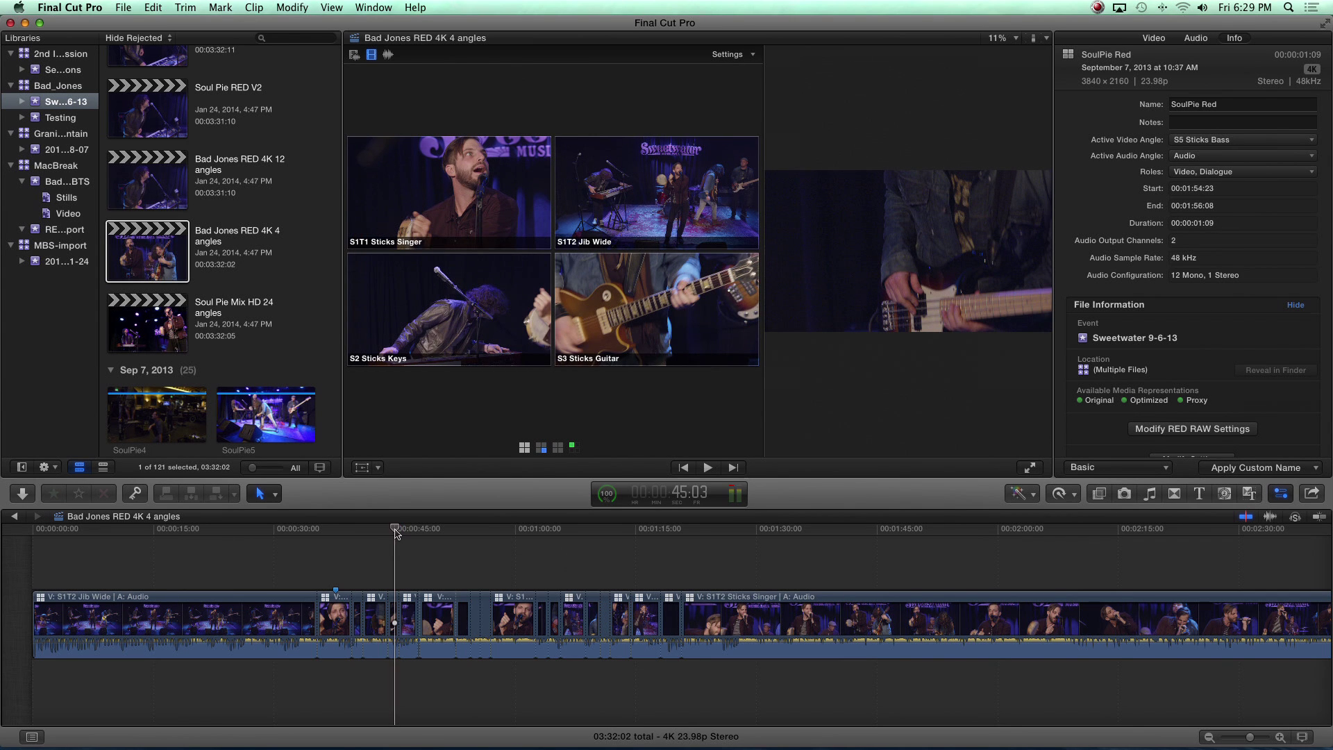
{"action": "key", "text": "space"}
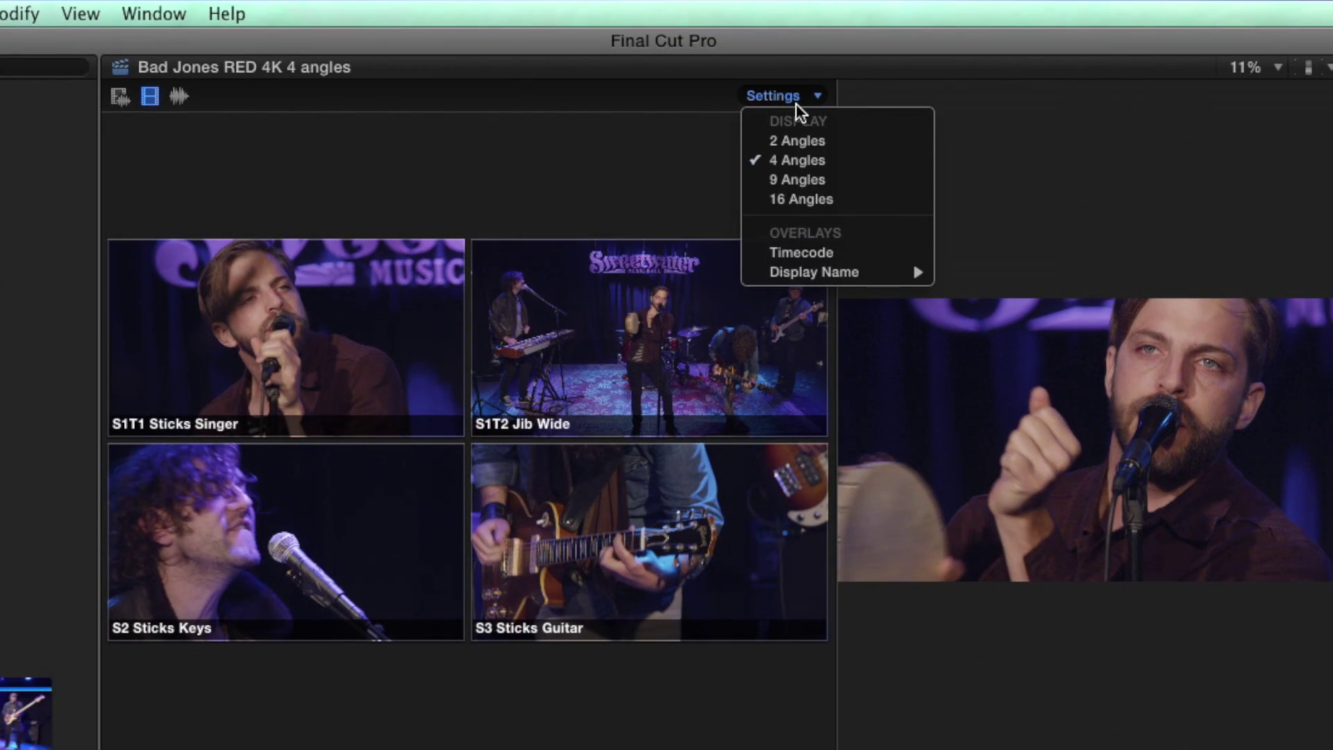
Set the angle viewer's Display setting to 9 Angles.
{"action": "left_click", "coordinate": [796, 101]}
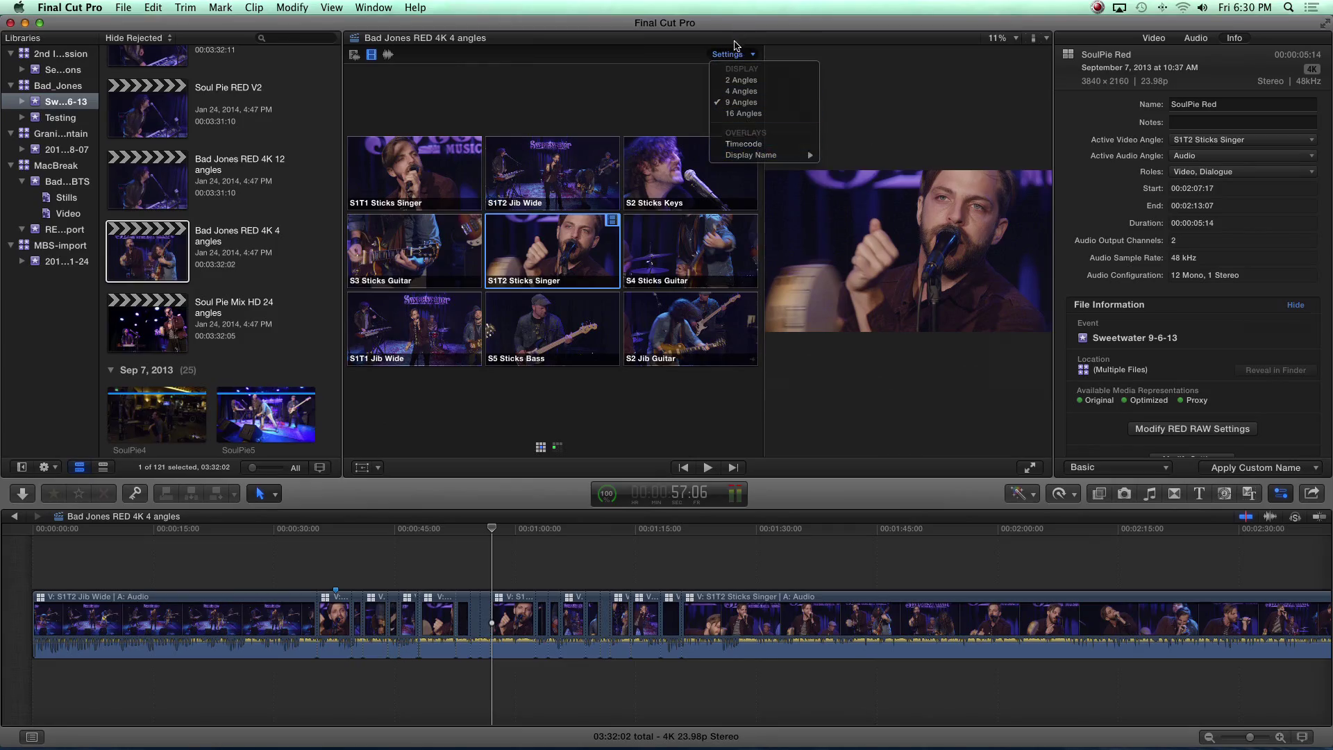
{"action": "left_click", "coordinate": [734, 54]}
{"action": "key", "text": "super+shift+7"}
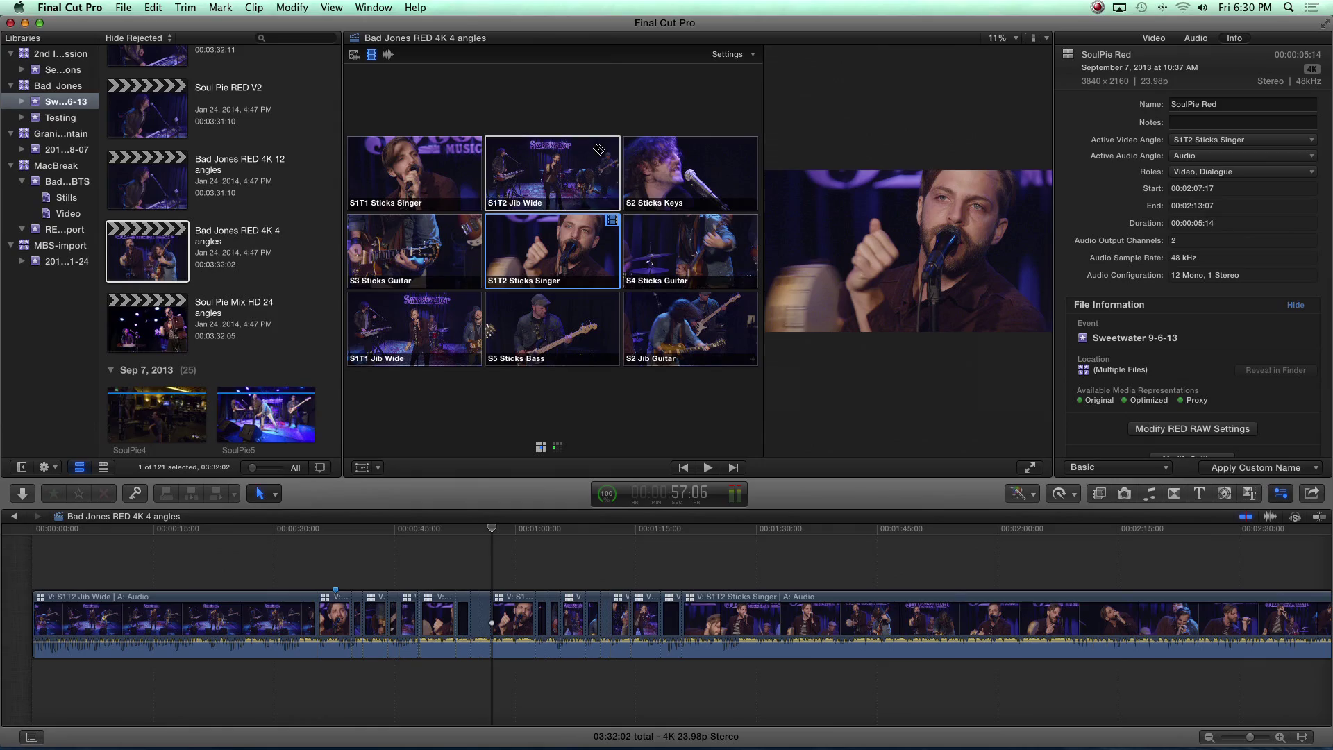
{"action": "left_click", "coordinate": [743, 55]}
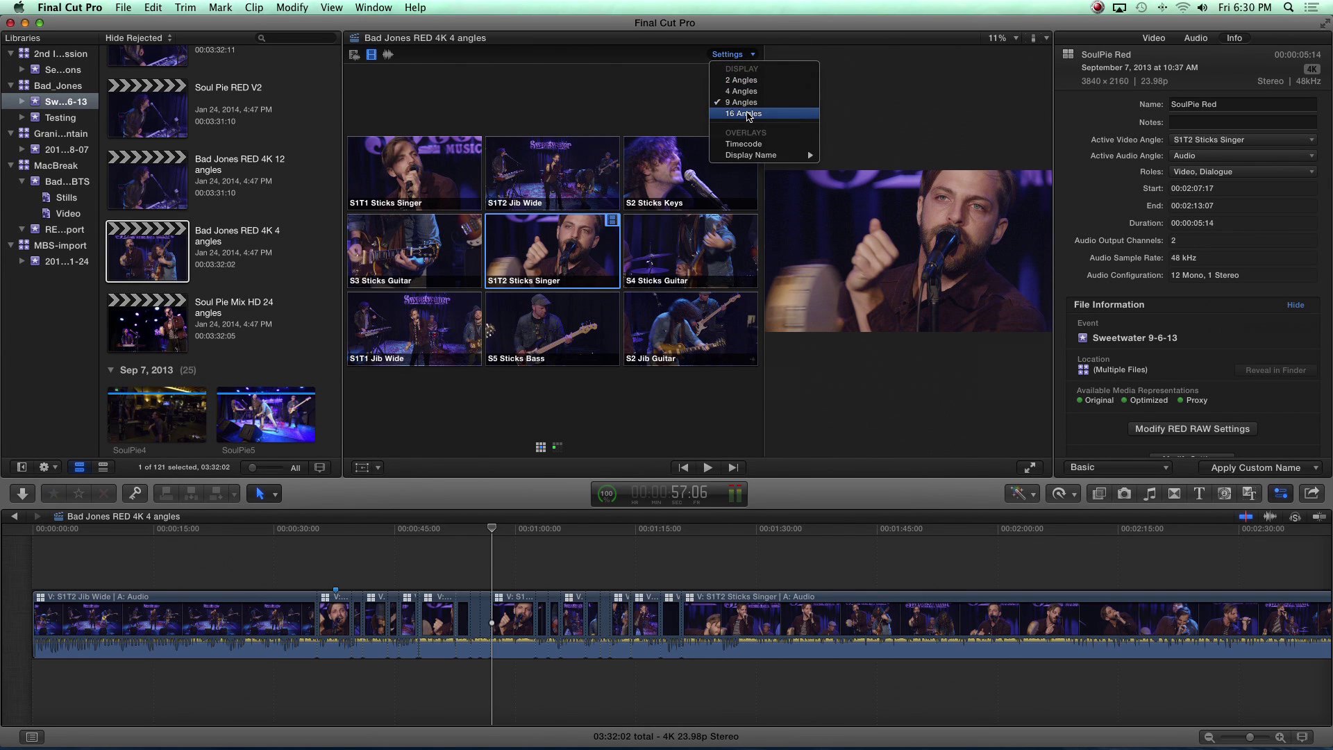
Set the angle viewer to 16 Angles and switch viewer playback to Proxy media.
{"action": "left_click", "coordinate": [749, 116]}
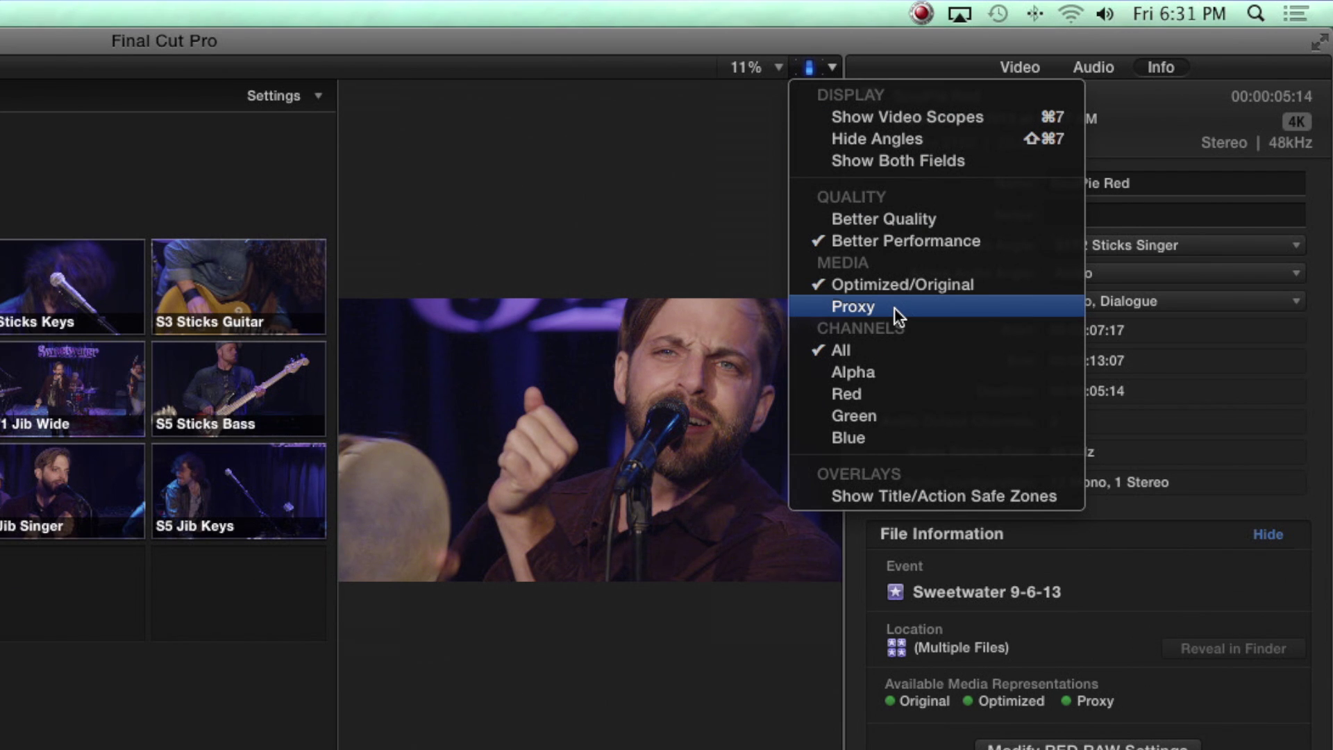
{"action": "left_click", "coordinate": [895, 307]}
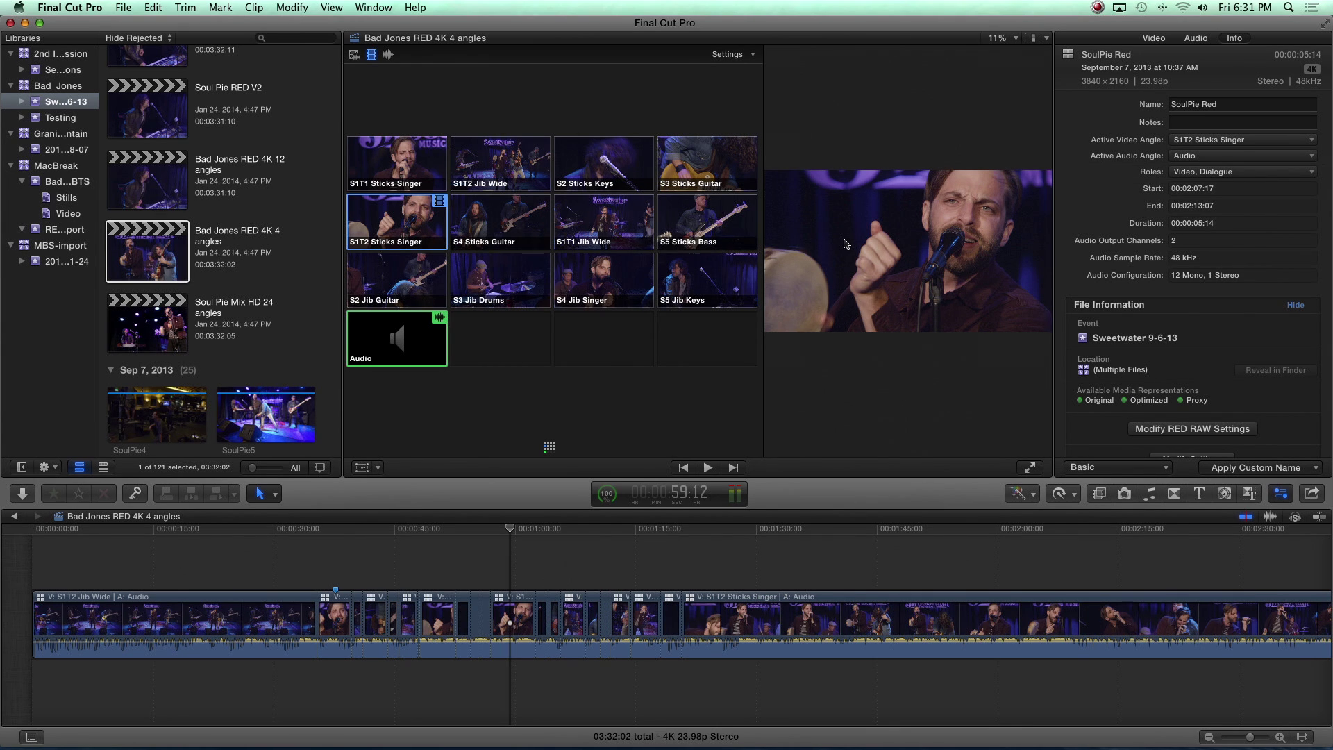
Close the inspector and hide the browser from the Window menu.
{"action": "left_click", "coordinate": [1282, 495]}
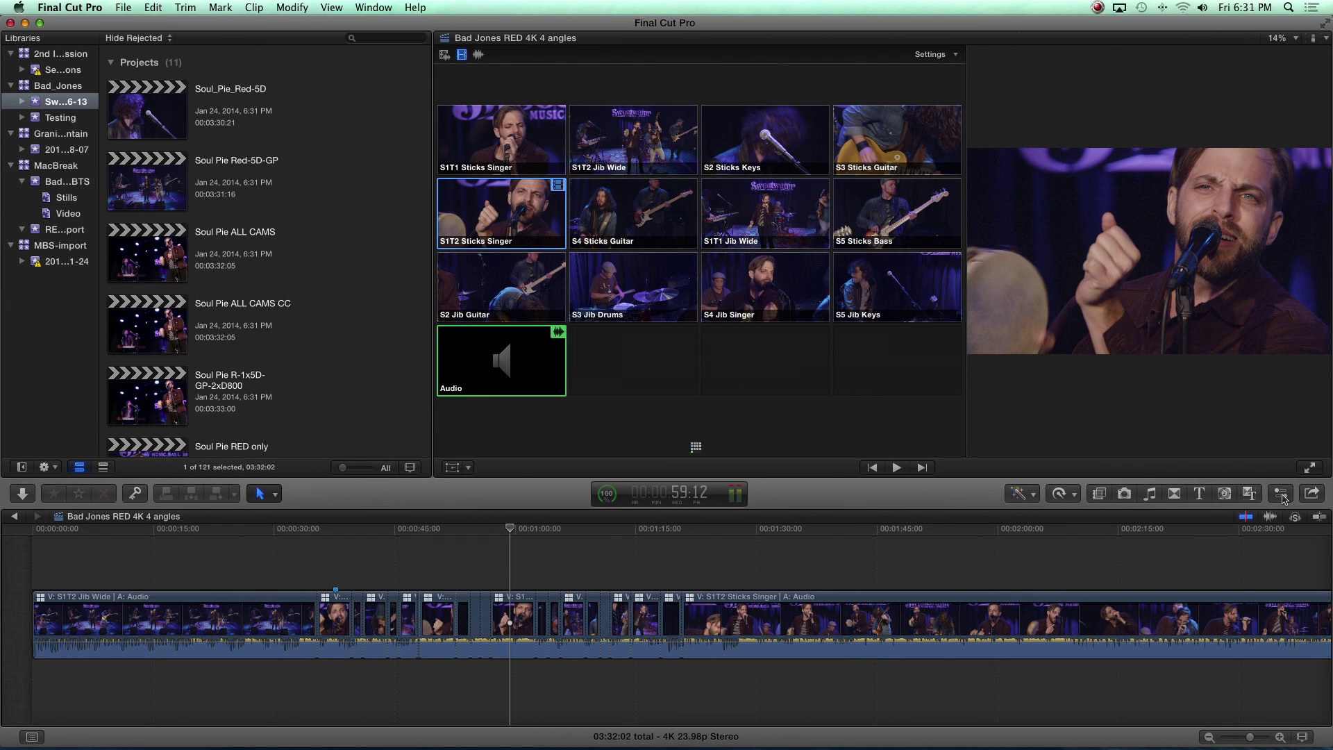
{"action": "left_click", "coordinate": [381, 9]}
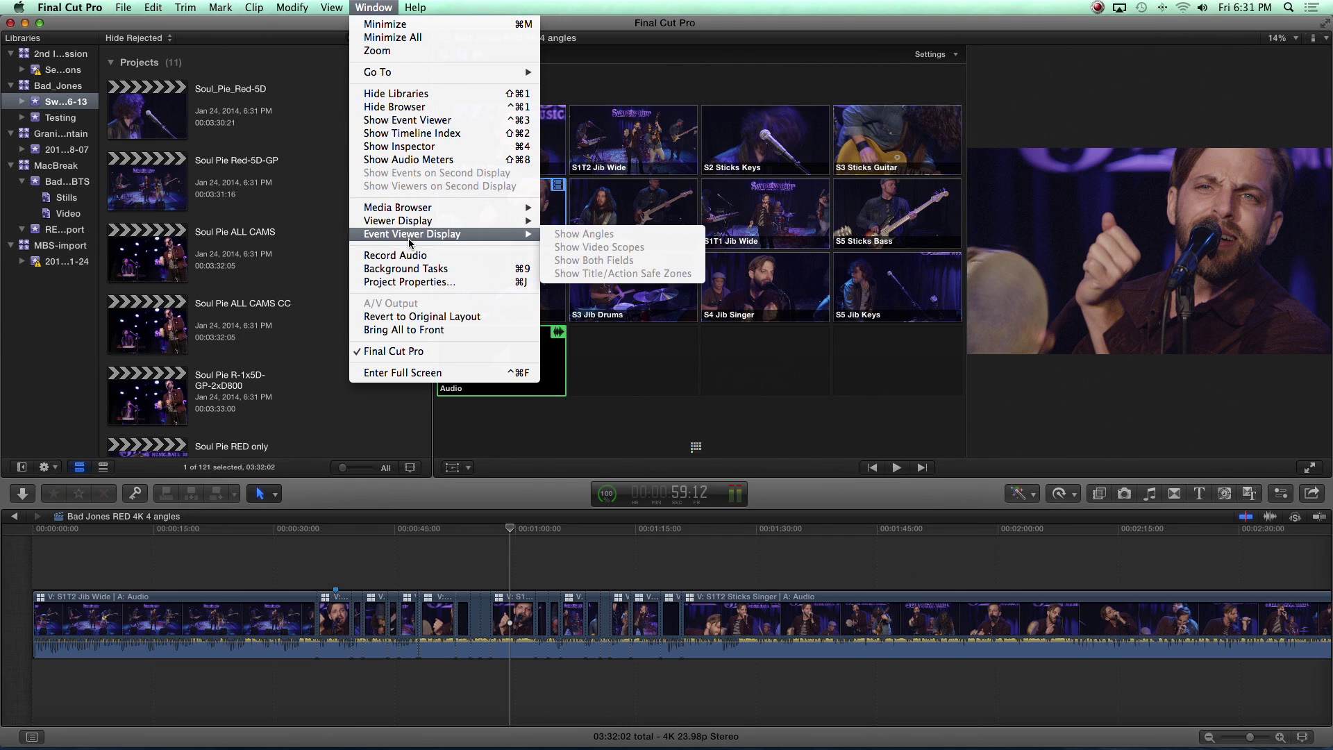
{"action": "left_click", "coordinate": [449, 109]}
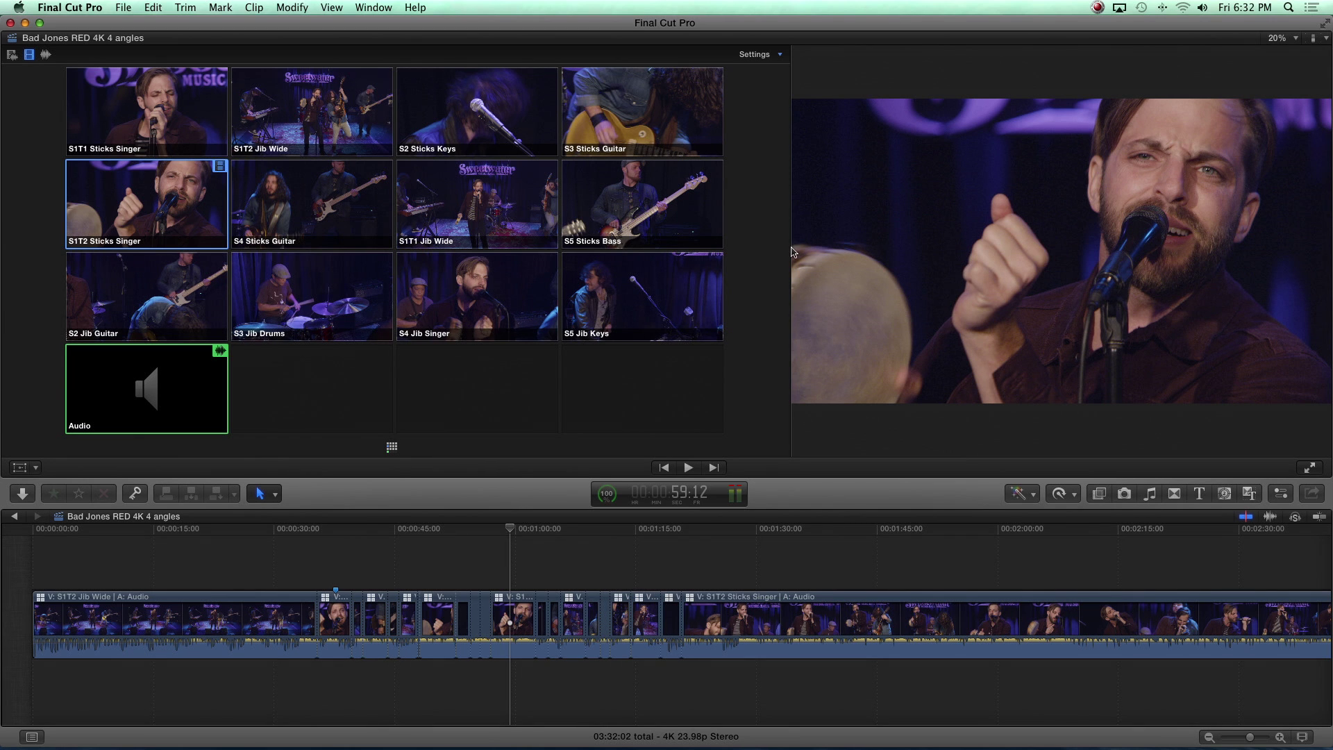
Widen the main viewer, switch playback to Optimized/Original media, then back to Proxy.
{"action": "left_click_drag", "start_coordinate": [789, 249], "coordinate": [608, 248]}
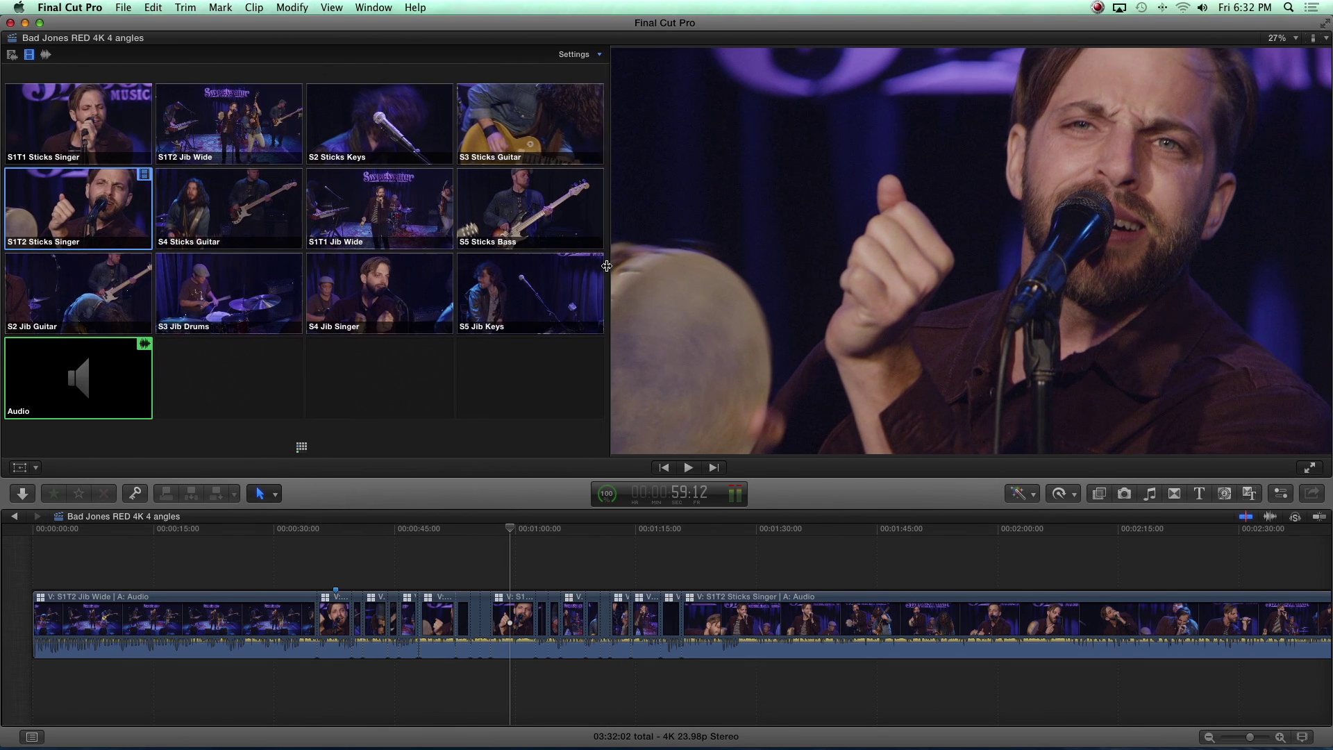
{"action": "left_click", "coordinate": [1327, 39]}
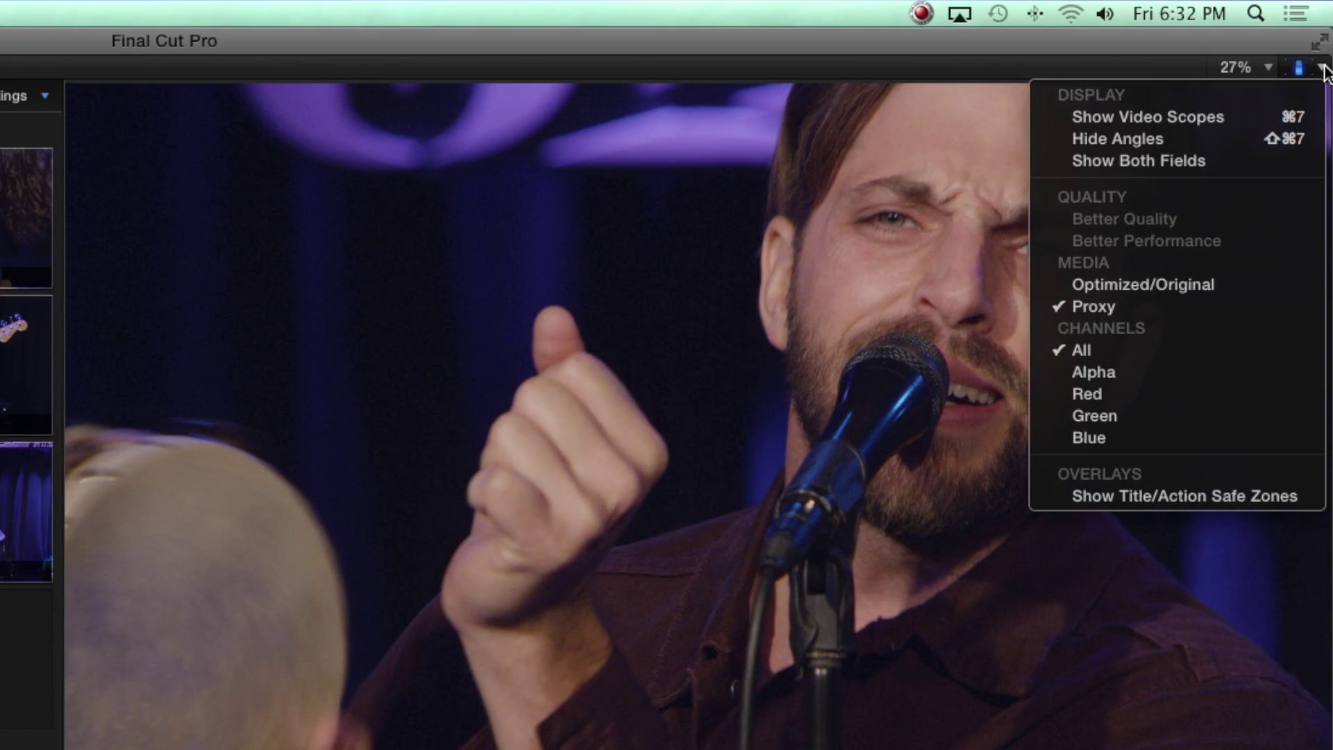
{"action": "left_click", "coordinate": [1223, 280]}
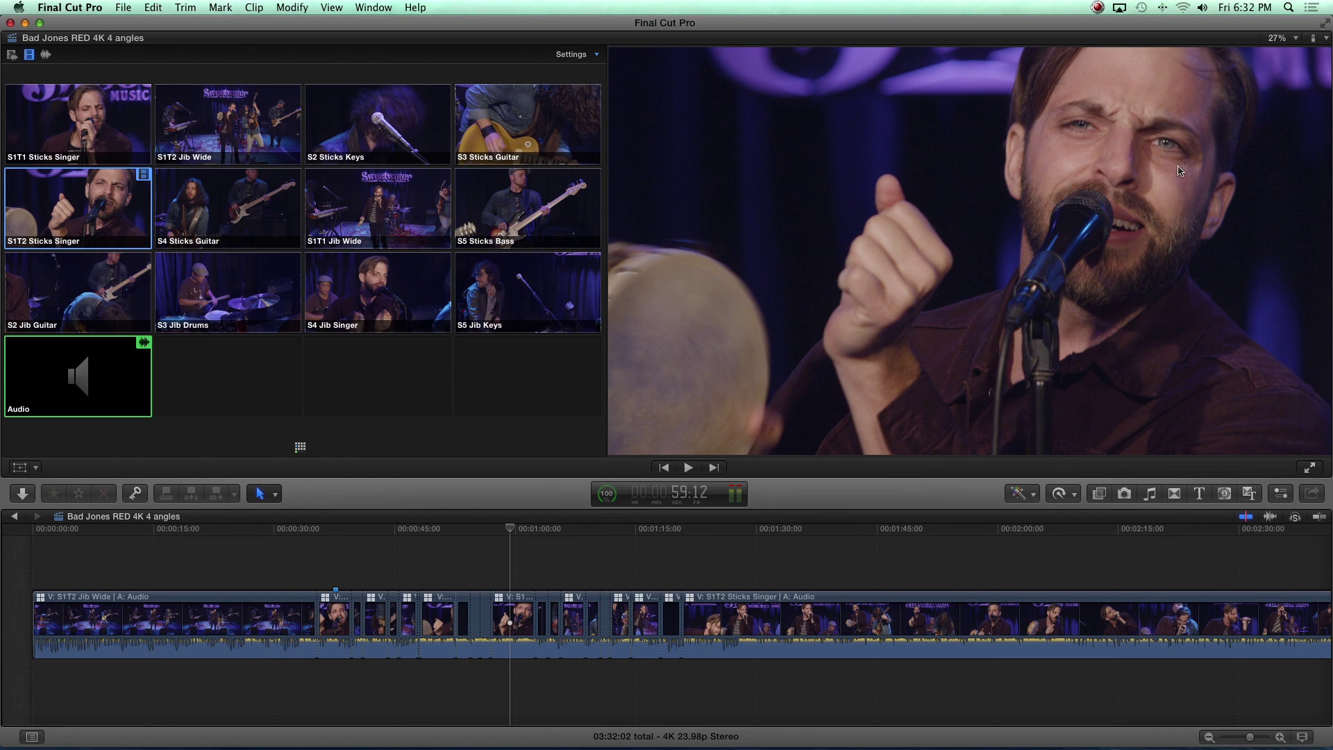
{"action": "left_click", "coordinate": [1327, 39]}
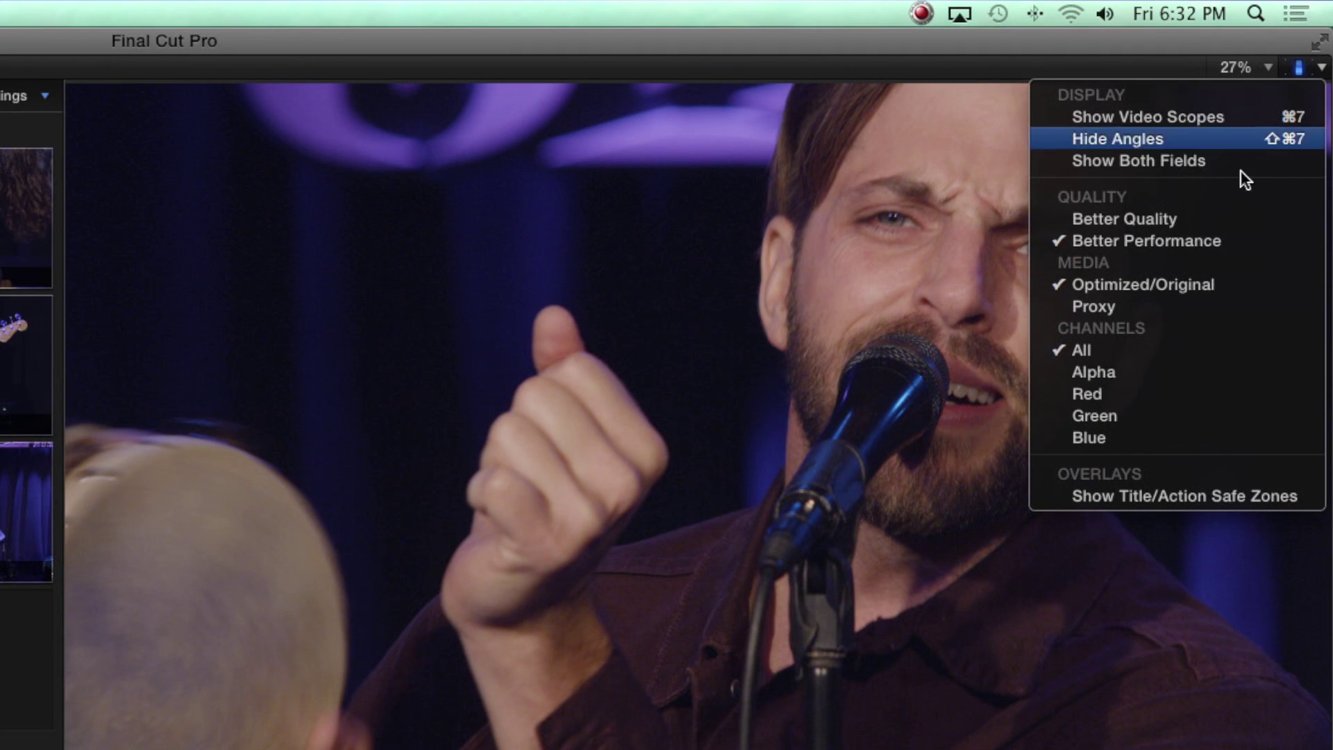
{"action": "left_click", "coordinate": [1153, 306]}
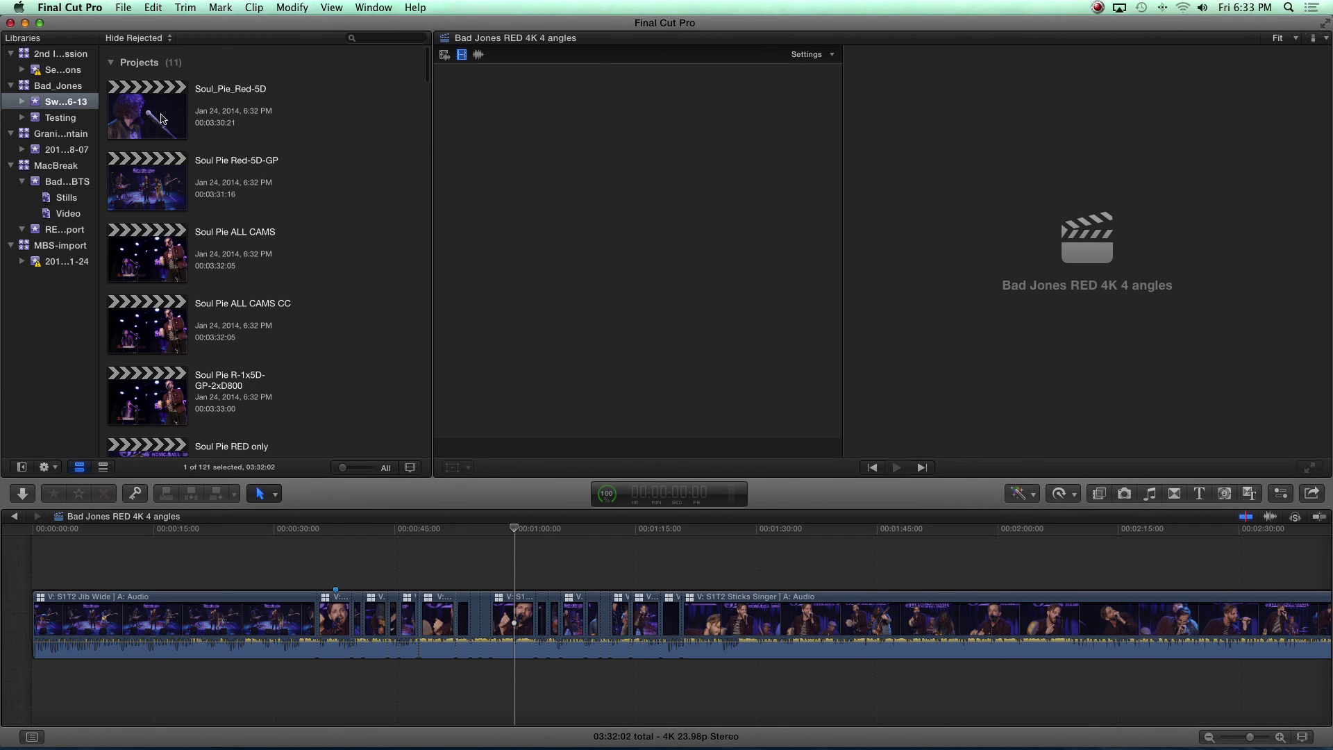
Open Soul Pie Mix HD 24 angles, keep 16 Angles, and show the second angle bank.
{"action": "scroll", "coordinate": [173, 443], "scroll_direction": "down", "scroll_amount": 10}
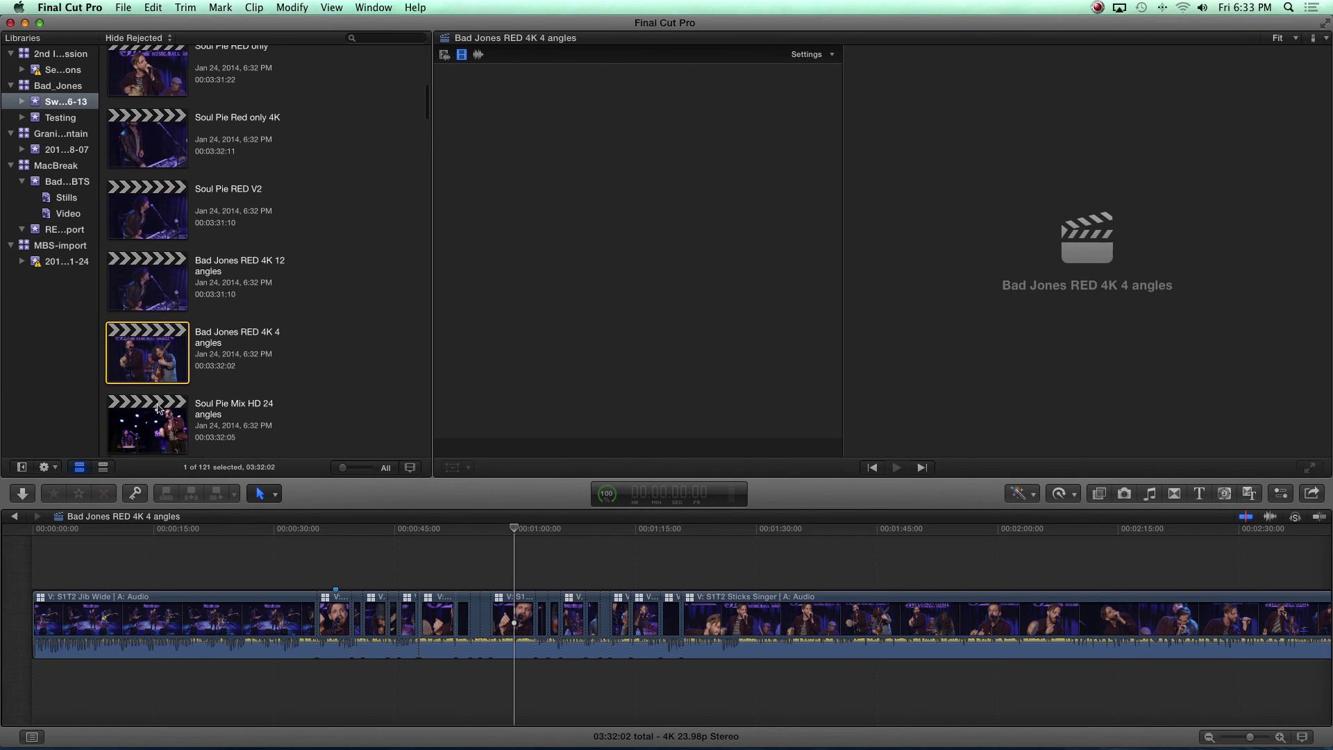
{"action": "scroll", "coordinate": [159, 408], "scroll_direction": "down", "scroll_amount": 1}
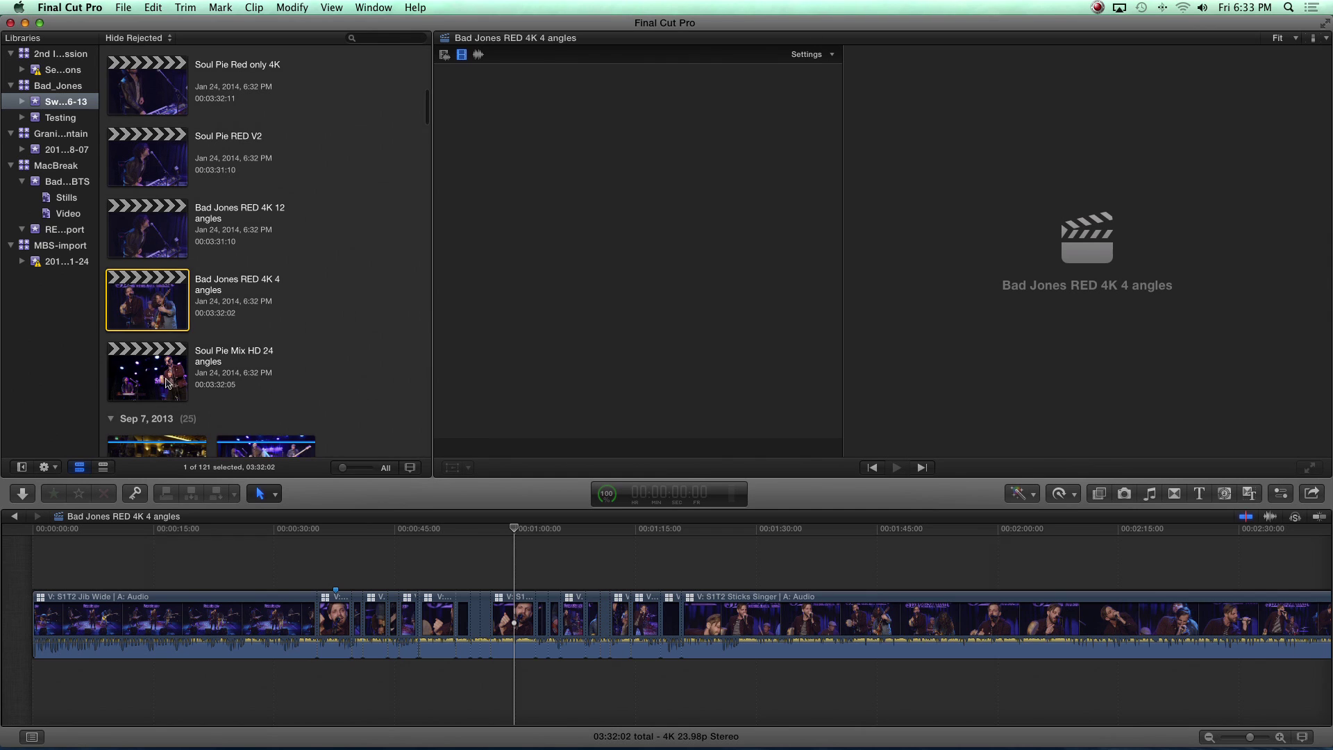
{"action": "double_click", "coordinate": [168, 382]}
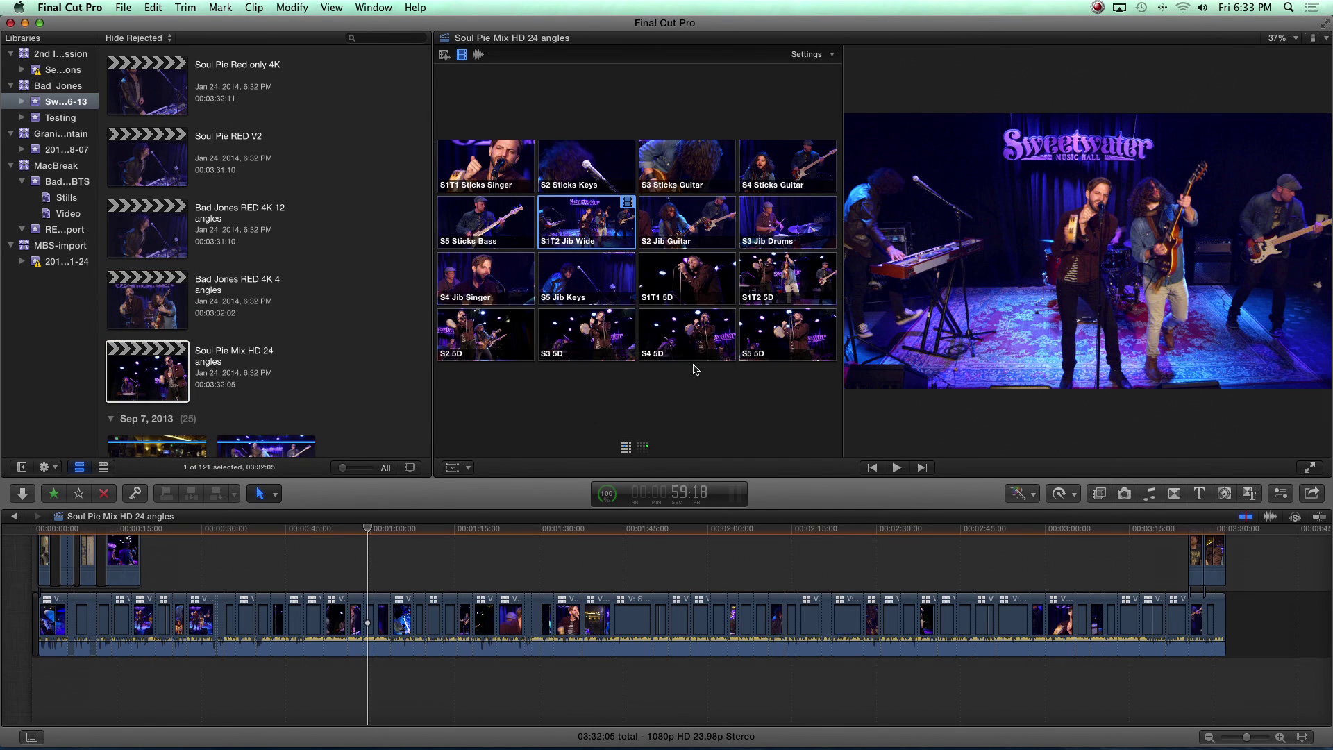
{"action": "left_click", "coordinate": [807, 55]}
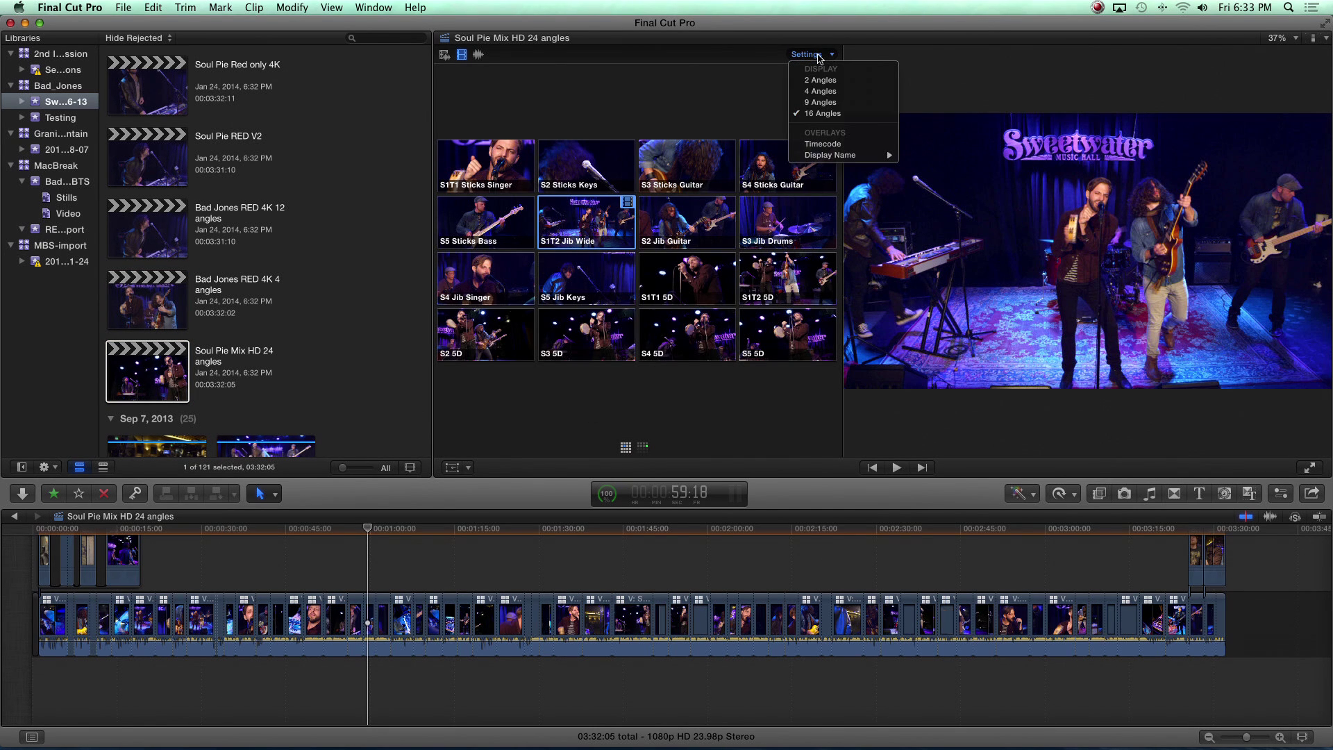
{"action": "left_click", "coordinate": [832, 116]}
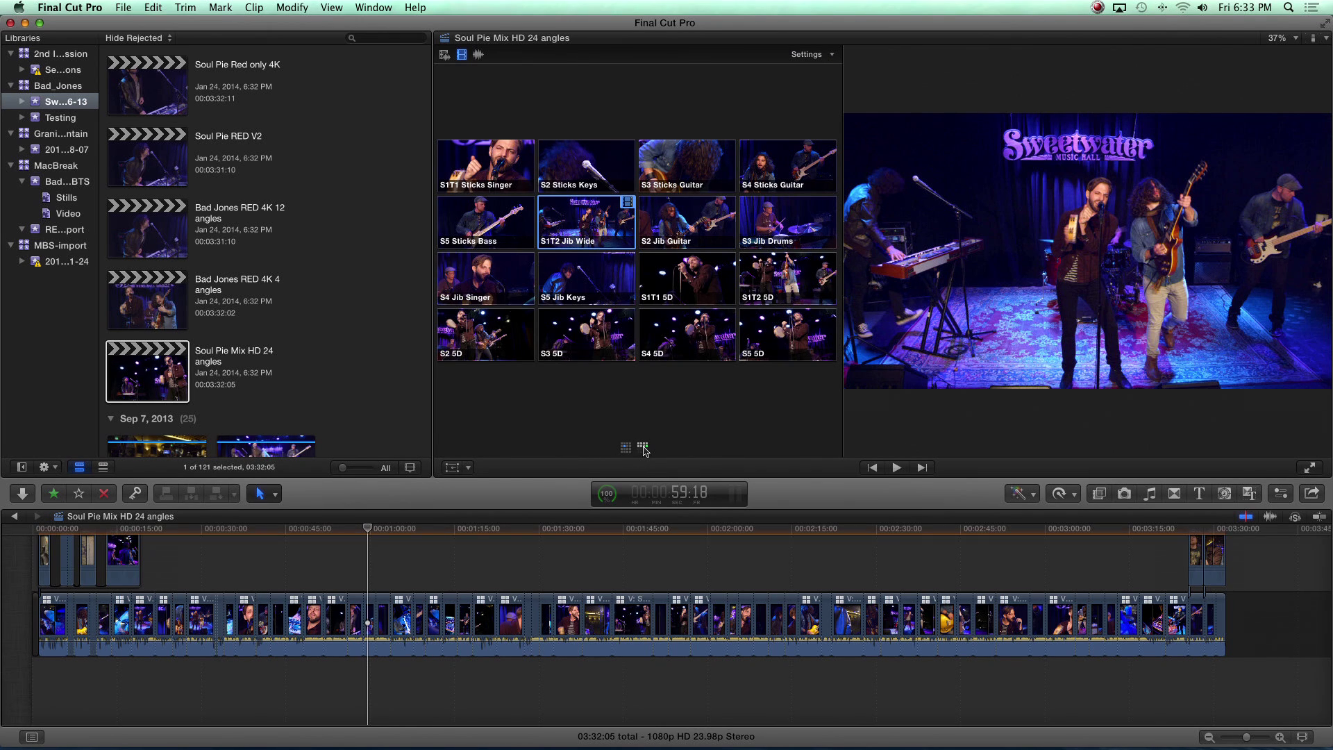
{"action": "left_click", "coordinate": [642, 447]}
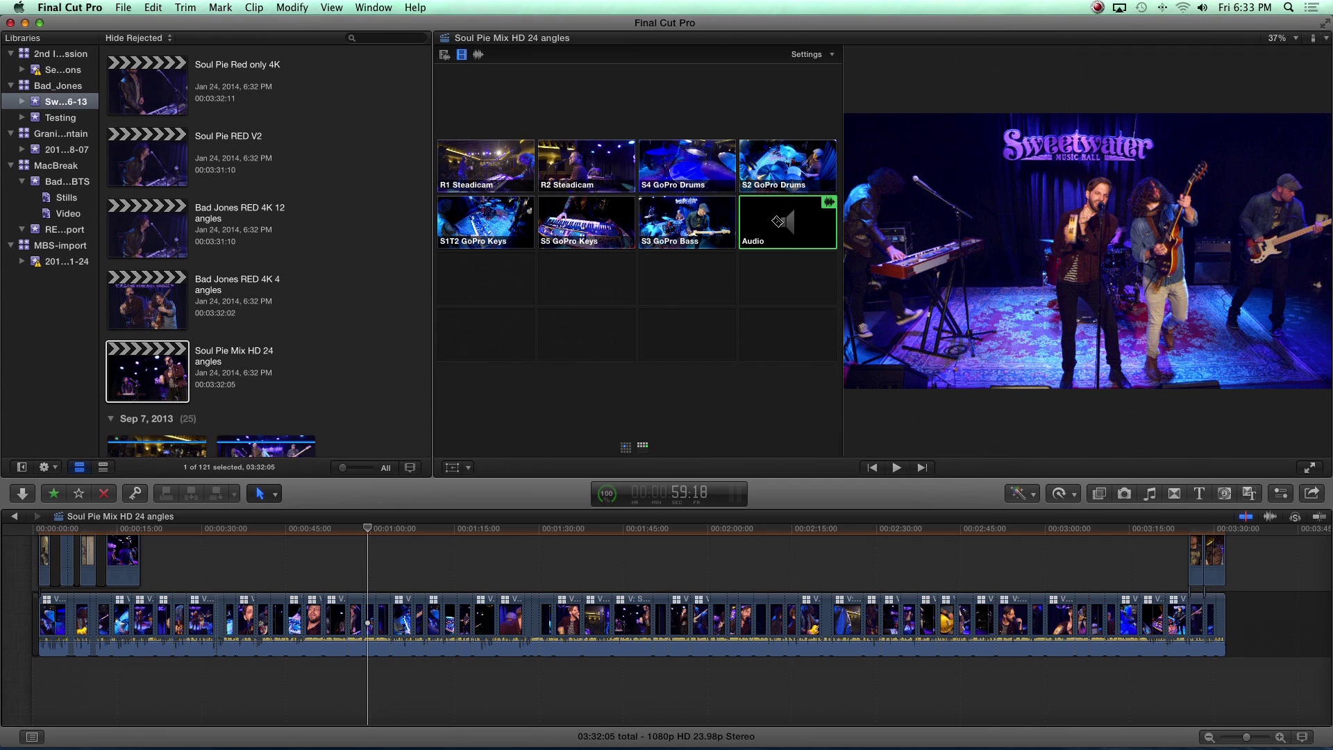
Return to the first angle bank, play the Soul Pie Mix HD multicam, and cut live to S1T1 Sticks Singer then S5 Sticks Bass.
{"action": "left_click", "coordinate": [626, 448]}
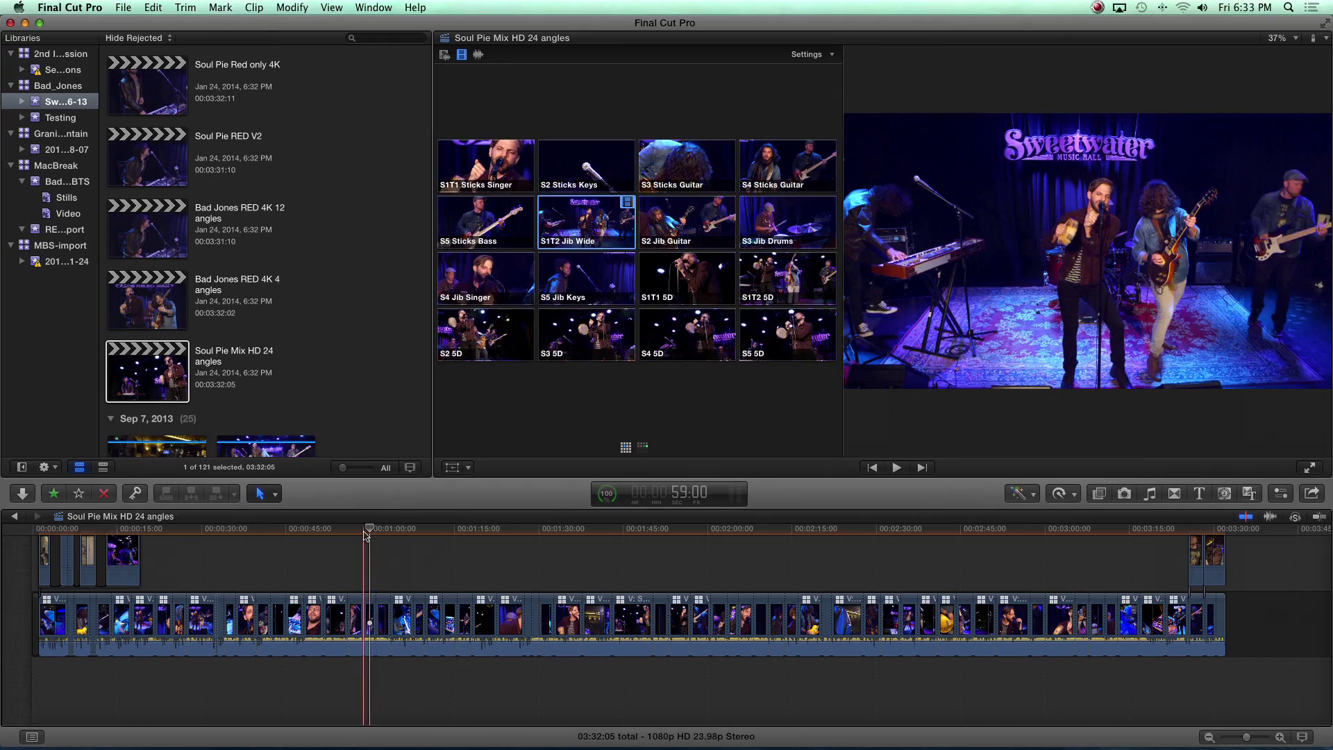
{"action": "key", "text": "space"}
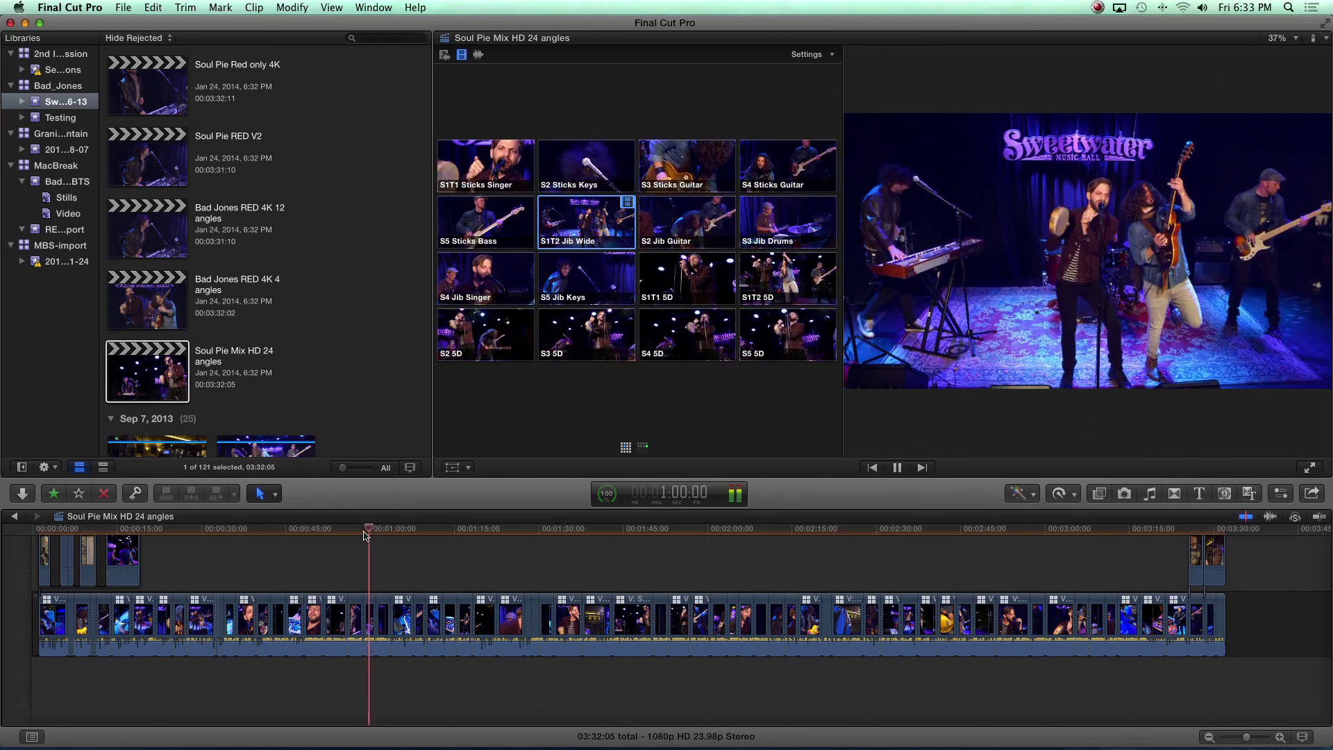
{"action": "key", "text": "1"}
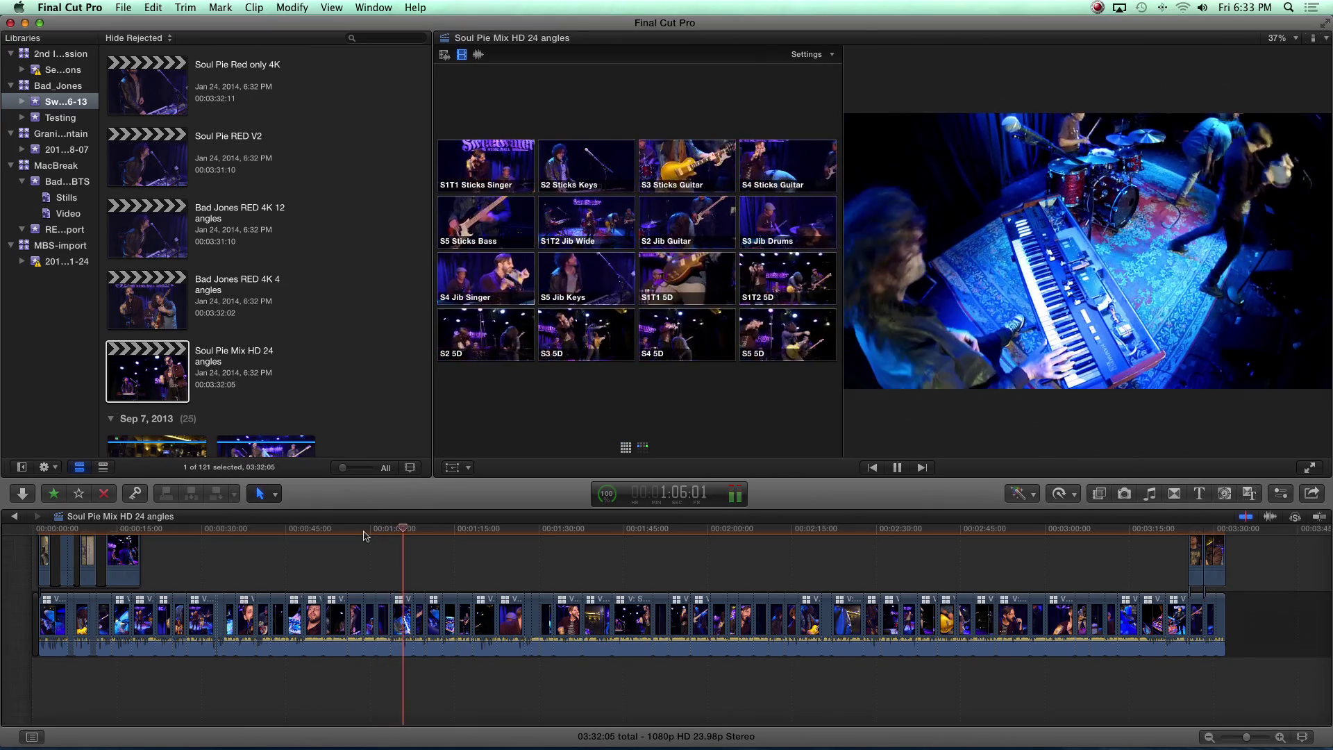
{"action": "key", "text": "5"}
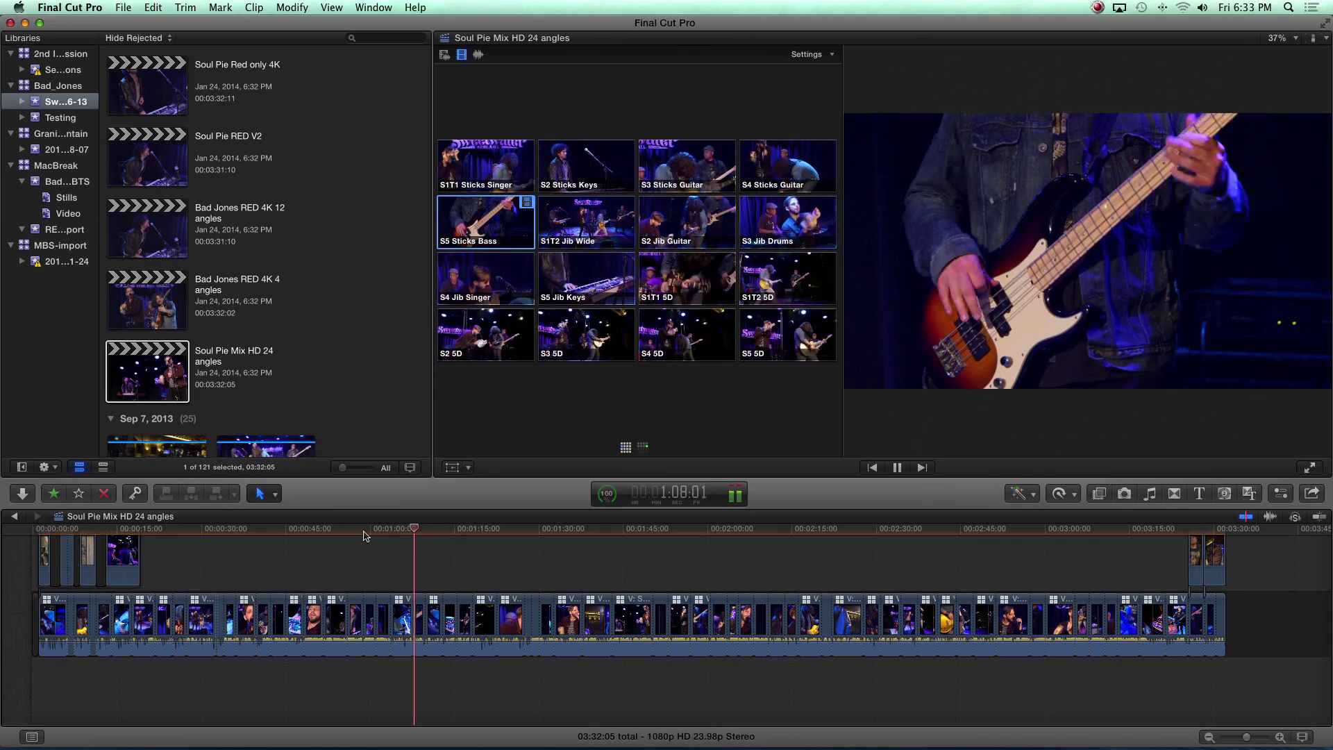